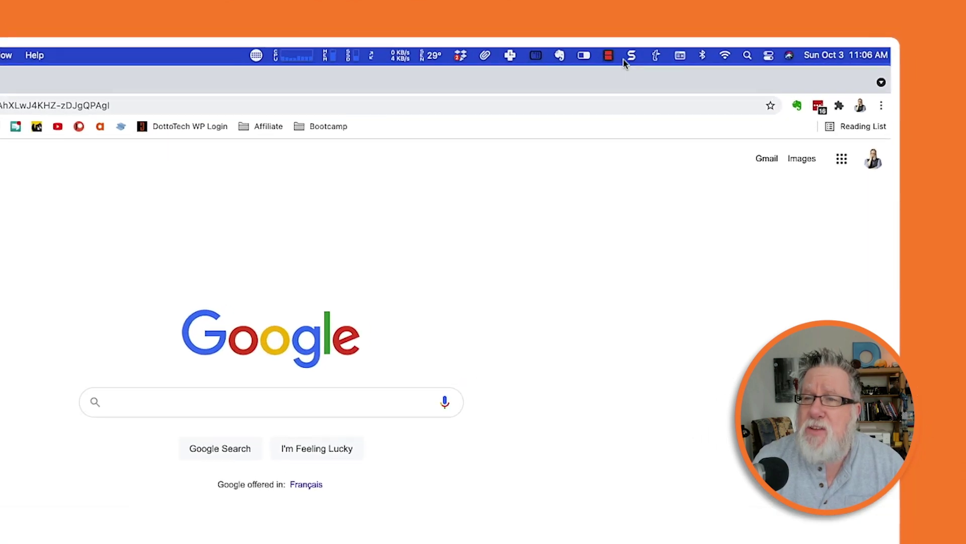
# - Bring up Snagit's Image capture settings with Region selection and Preview in Editor on
pyautogui.click(493, 84)
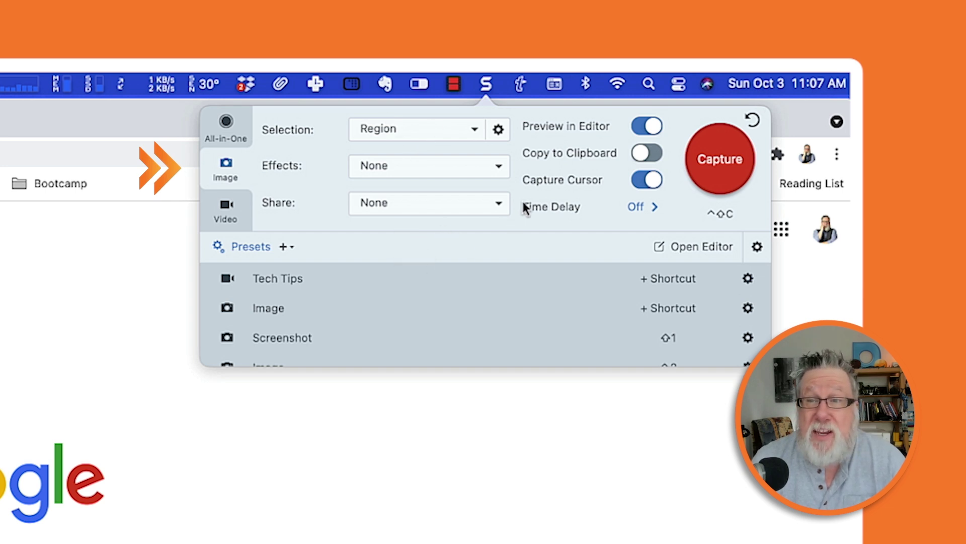
# - Capture a roughly 640x480 region of the Google home page into the Snagit Editor
pyautogui.click(726, 156)
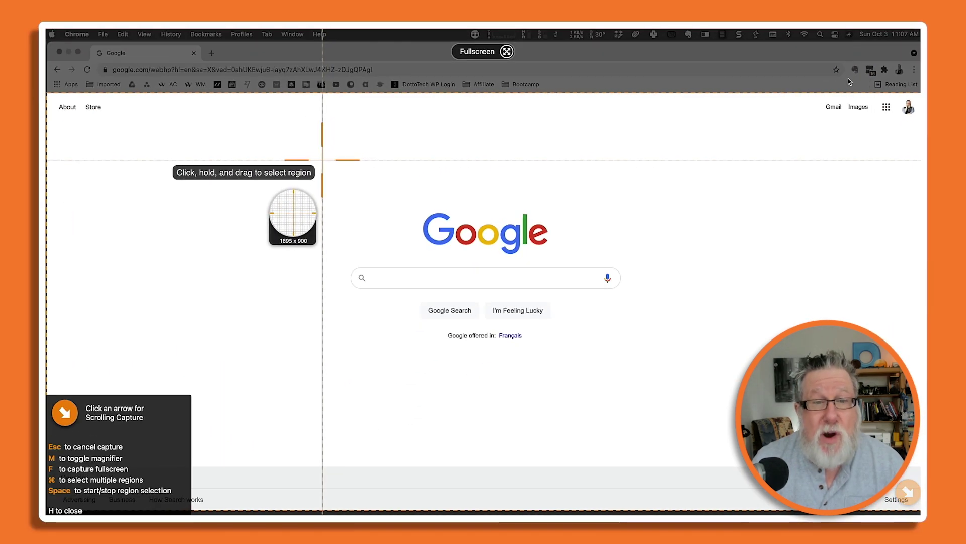
pyautogui.moveTo(32, 235); pyautogui.dragTo(549, 543)
pyautogui.moveTo(682, 383); pyautogui.dragTo(619, 377)
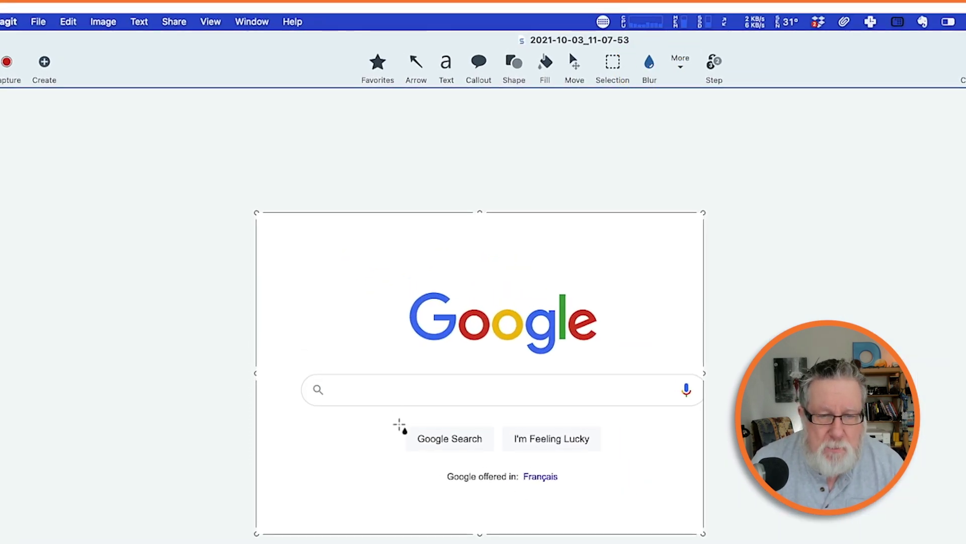
# - Blur the Google Search button and draw two red arrows toward the Google logo
pyautogui.moveTo(417, 431); pyautogui.dragTo(495, 455)
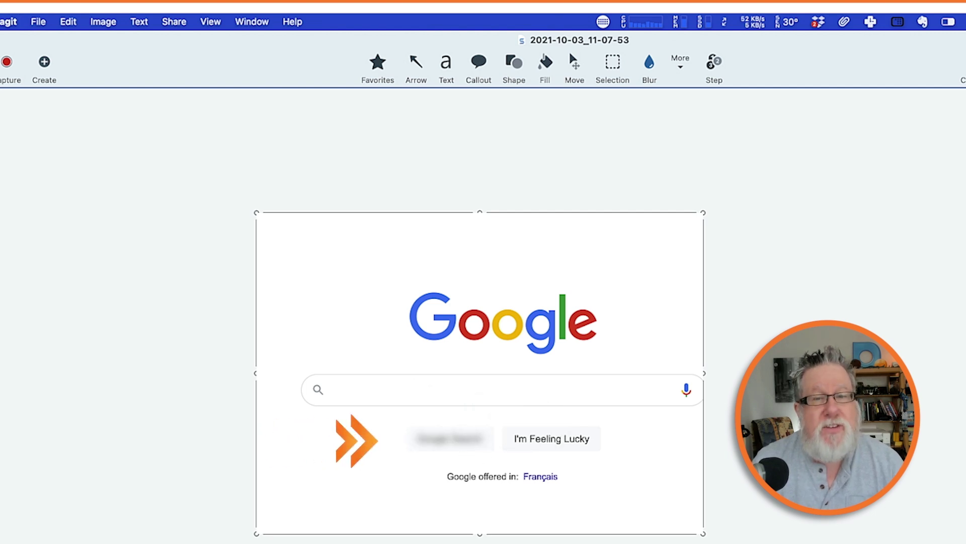
pyautogui.click(418, 71)
pyautogui.moveTo(298, 350); pyautogui.dragTo(500, 244)
pyautogui.moveTo(681, 309); pyautogui.dragTo(613, 327)
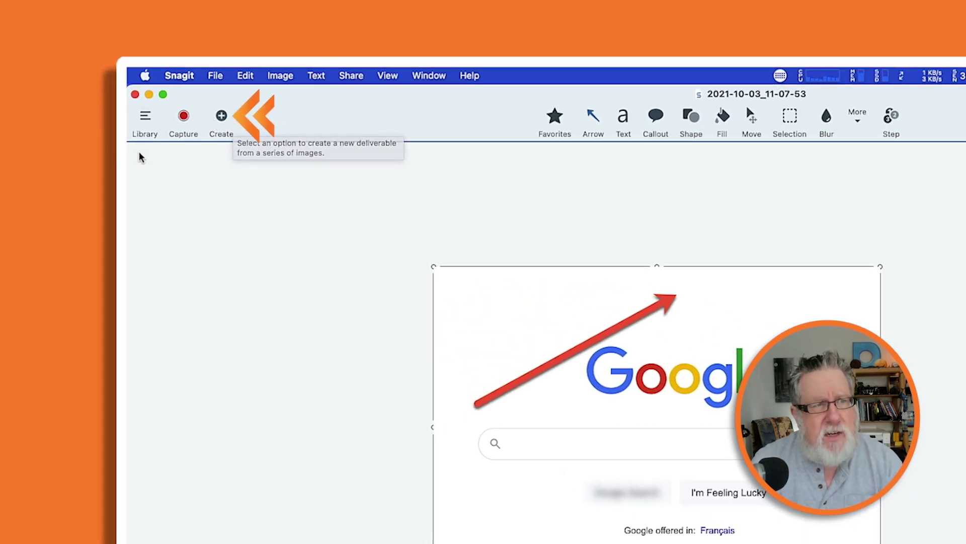
# - Browse all 871 files in the Library, led by the annotated Google capture
pyautogui.click(145, 120)
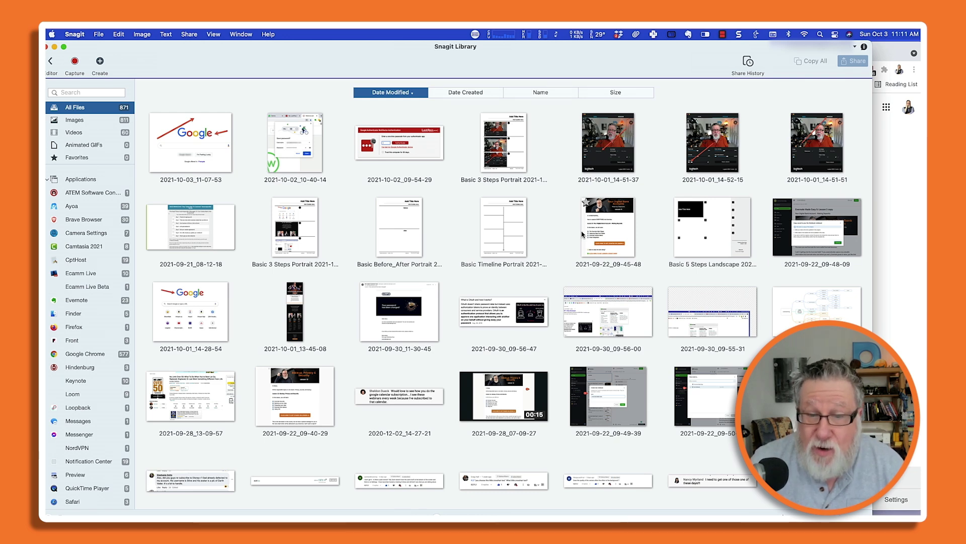
pyautogui.scroll(-5, 574, 242)
pyautogui.scroll(-4, 558, 262)
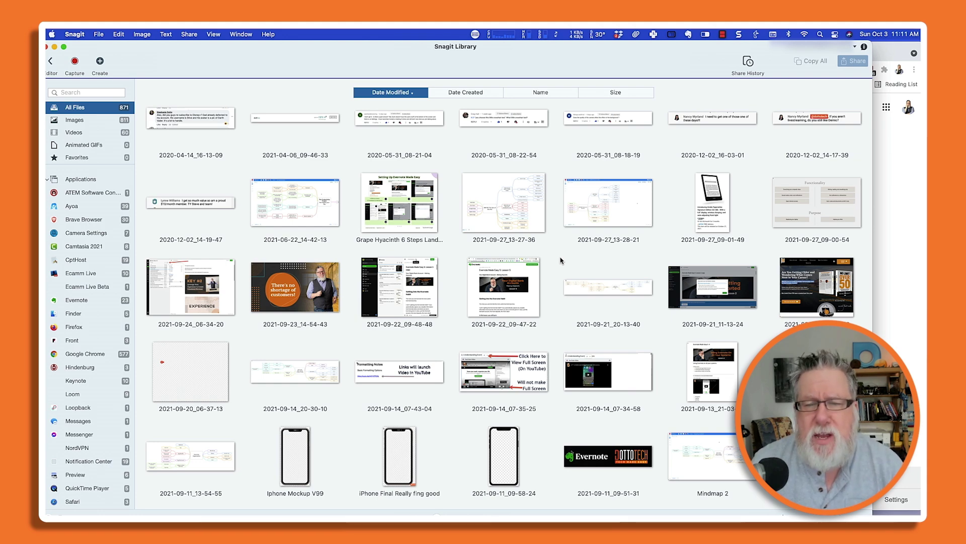
pyautogui.scroll(8, 560, 260)
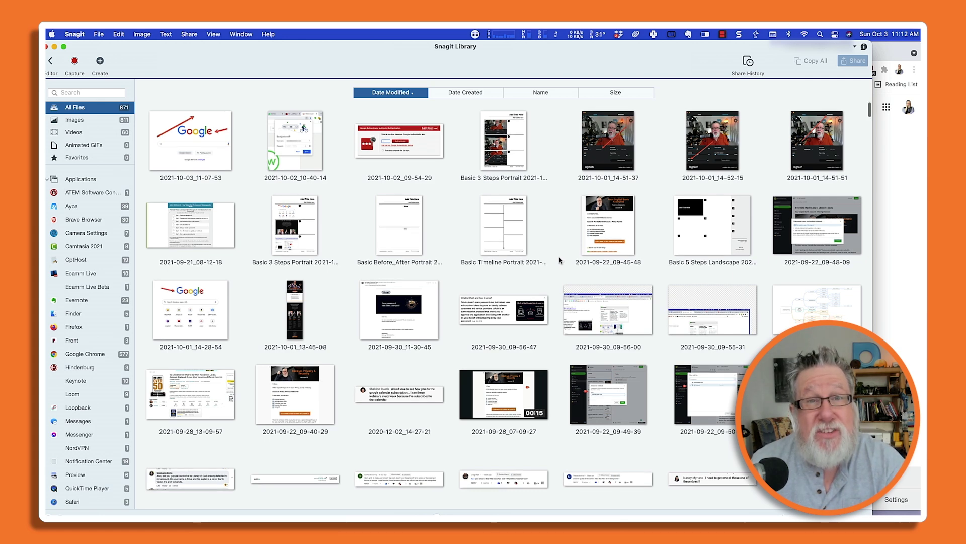
pyautogui.scroll(-3, 560, 260)
pyautogui.scroll(3, 560, 261)
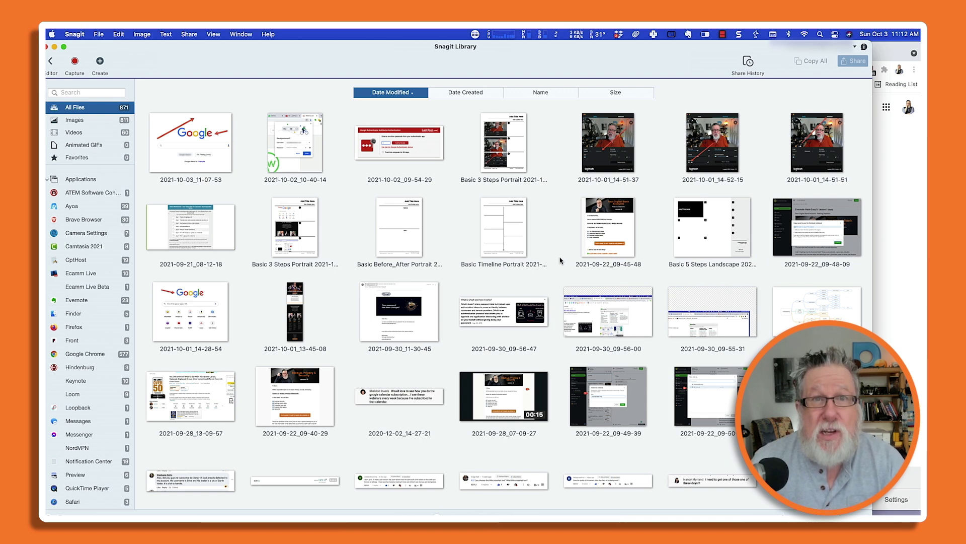
pyautogui.moveTo(478, 231)
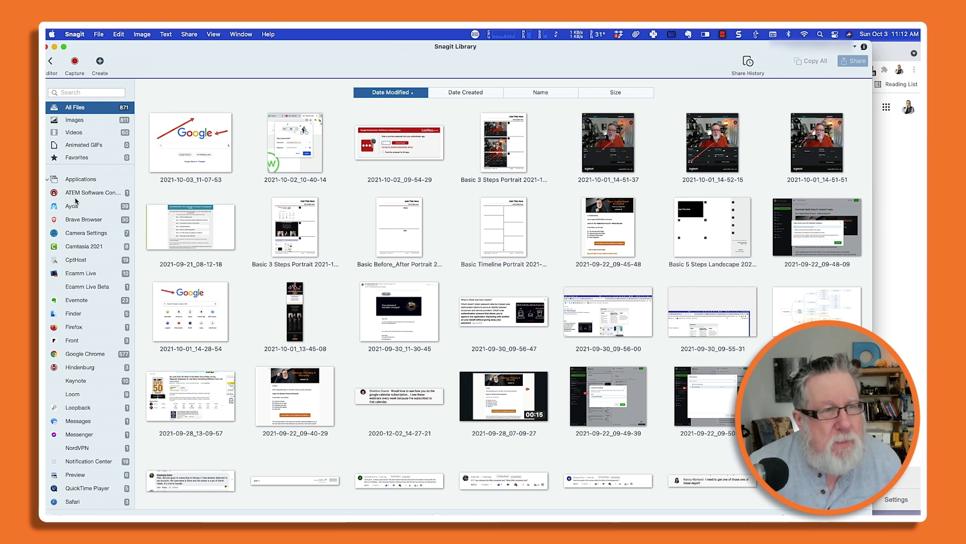
pyautogui.moveTo(287, 183)
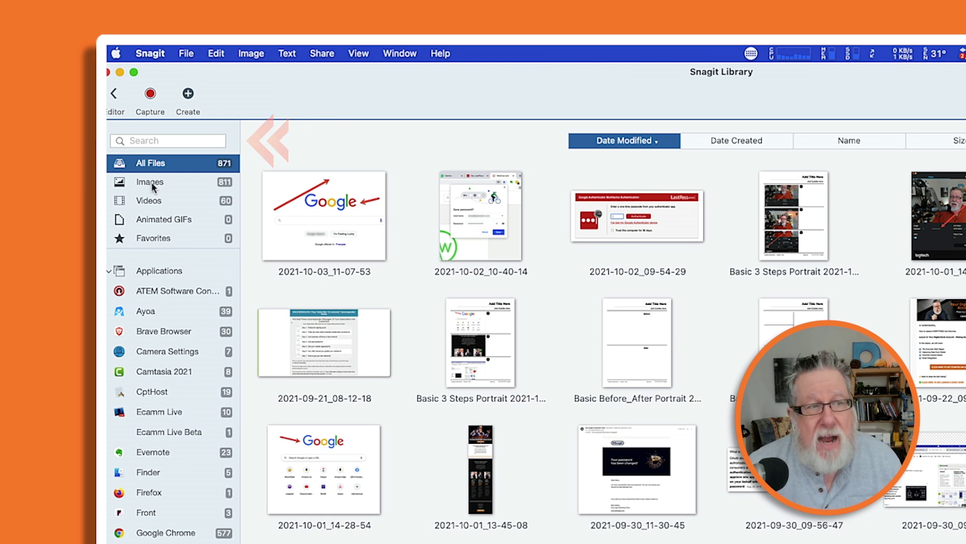
pyautogui.scroll(-5, 177, 322)
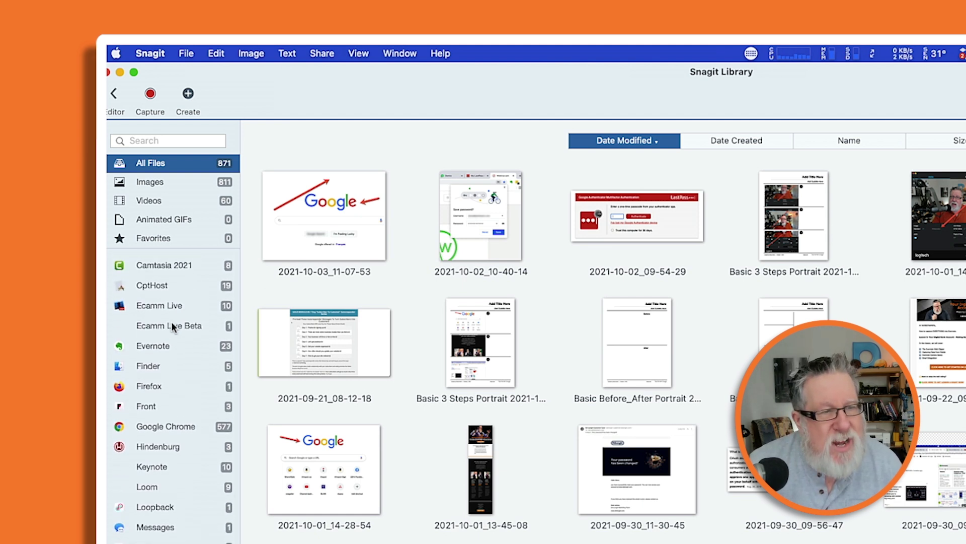
# - Filter the Library to the 10 captures made from Ecamm Live
pyautogui.click(159, 307)
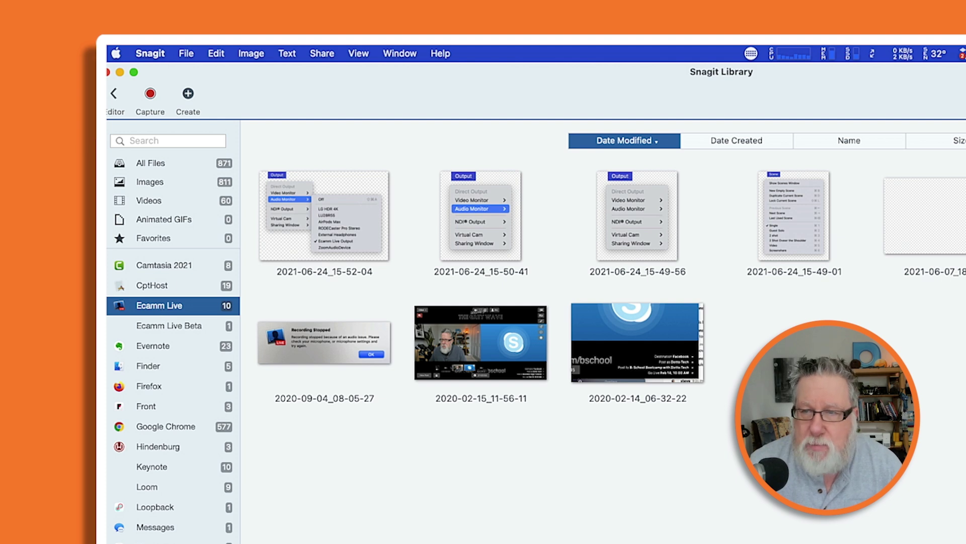
pyautogui.moveTo(769, 225)
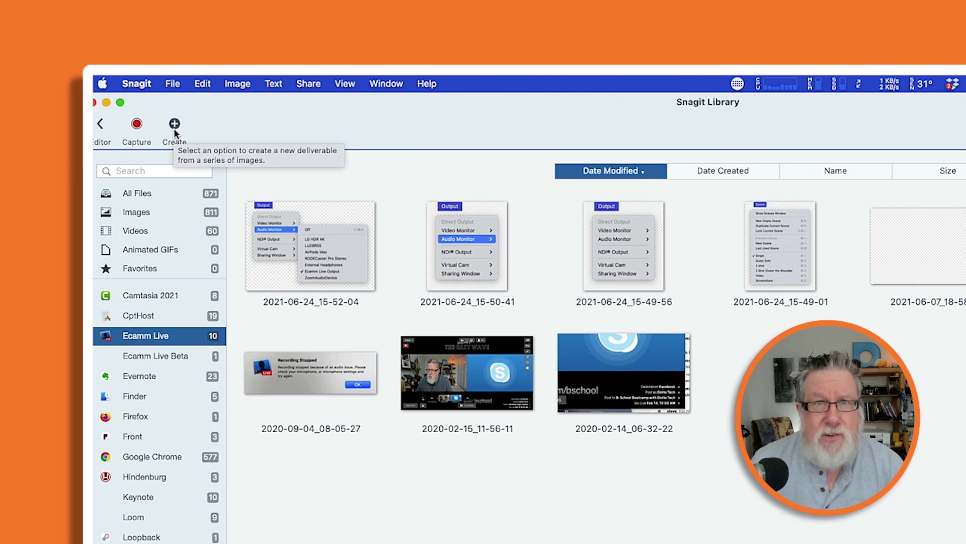
# - Scroll through the Create Image from Template gallery of step-by-step templates
pyautogui.click(175, 125)
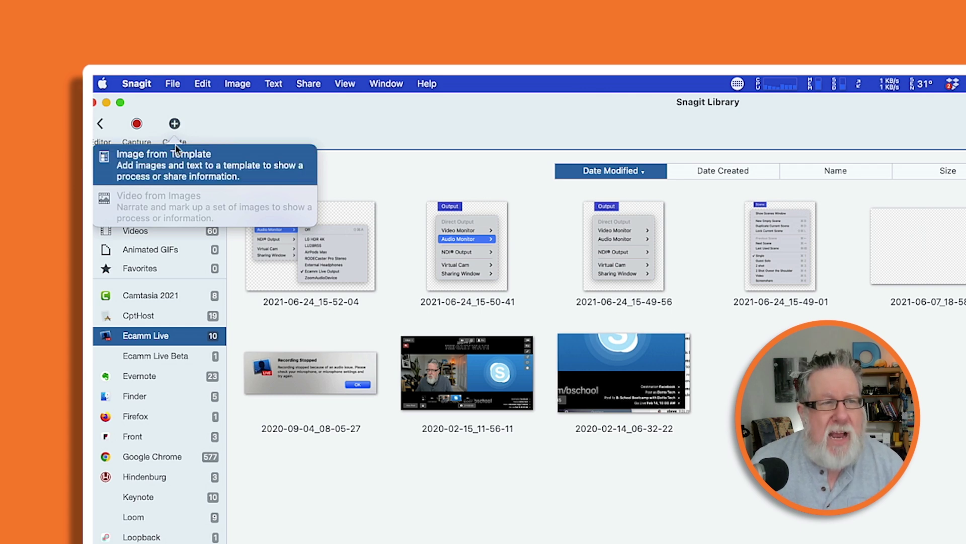
pyautogui.click(173, 159)
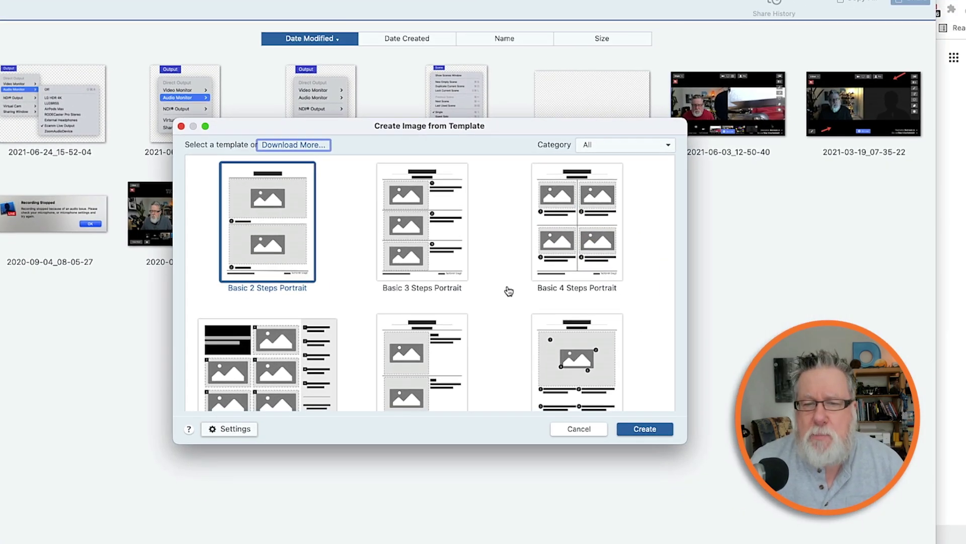
pyautogui.scroll(-3, 509, 291)
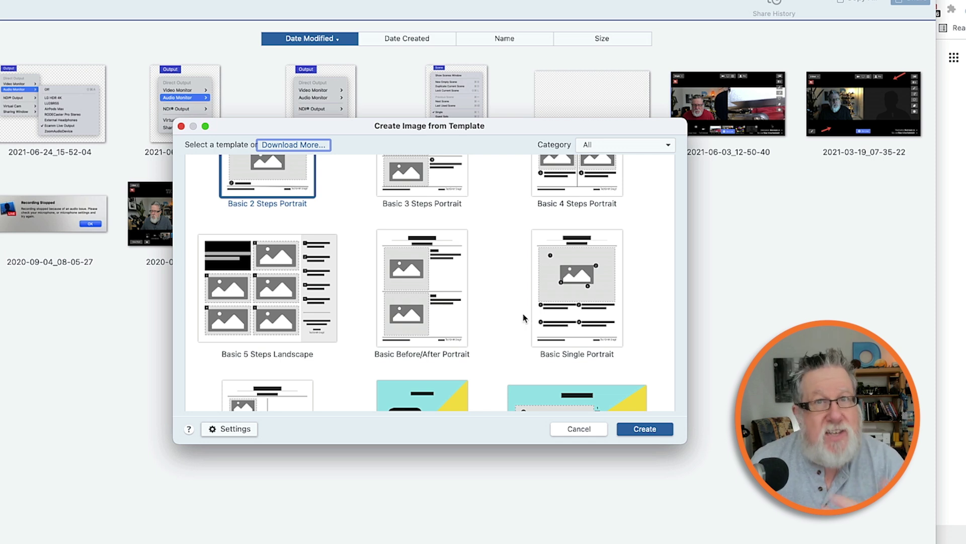
pyautogui.scroll(-3, 524, 318)
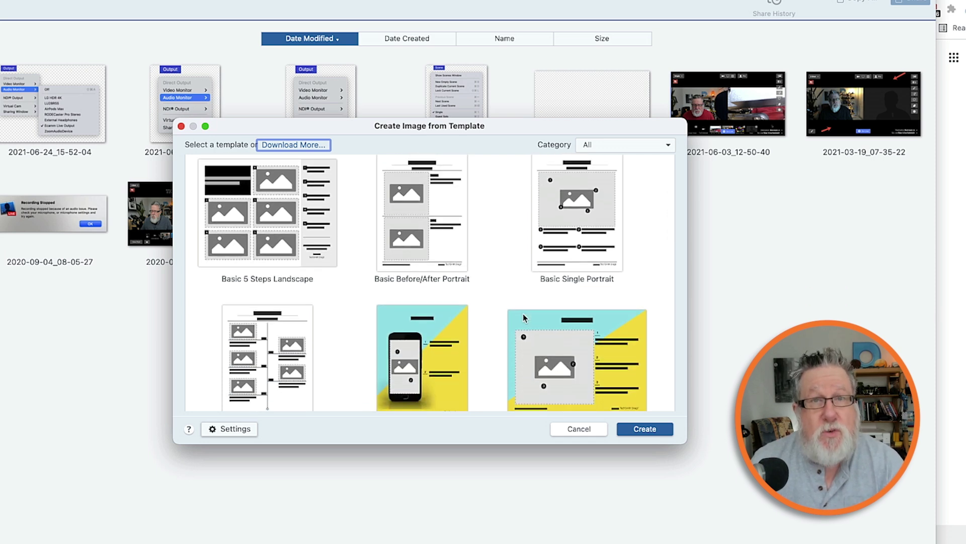
pyautogui.scroll(-1, 523, 317)
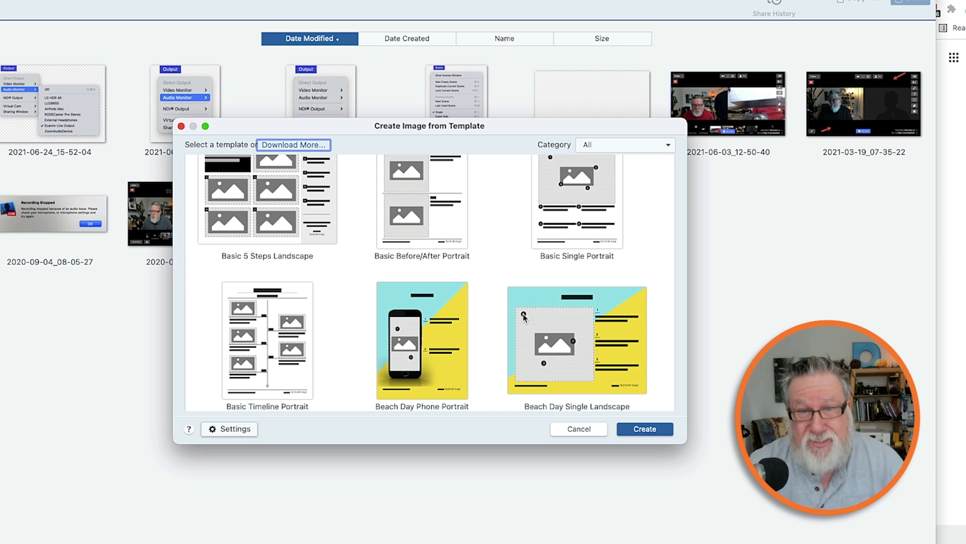
pyautogui.scroll(-1, 529, 314)
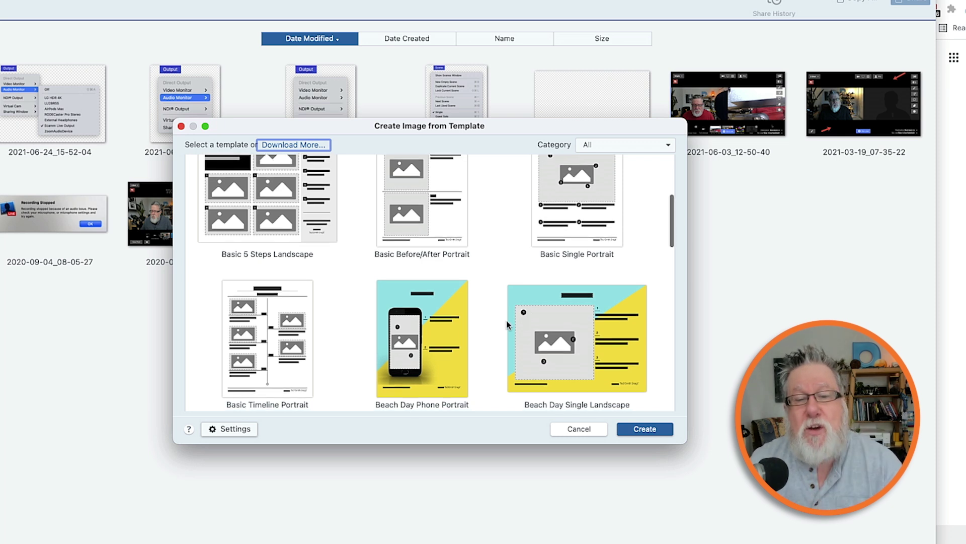
pyautogui.scroll(3, 485, 330)
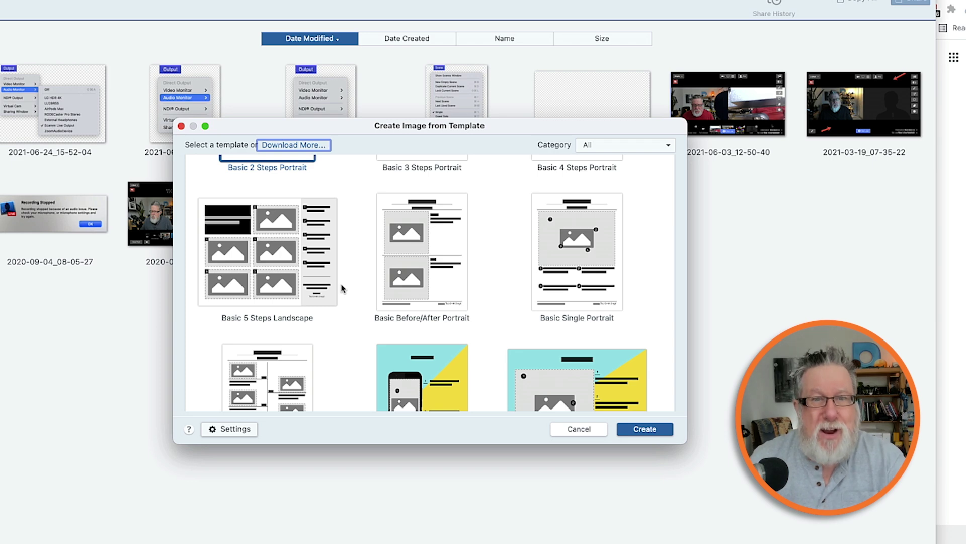
pyautogui.scroll(-1, 341, 288)
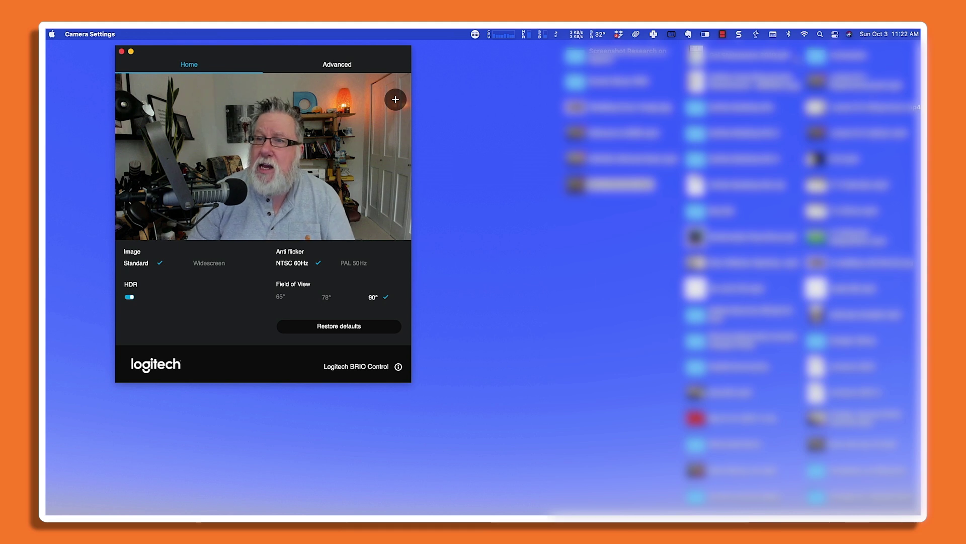
# - Capture the Logitech Camera Settings window as a 640 x 728 screenshot
pyautogui.click(739, 34)
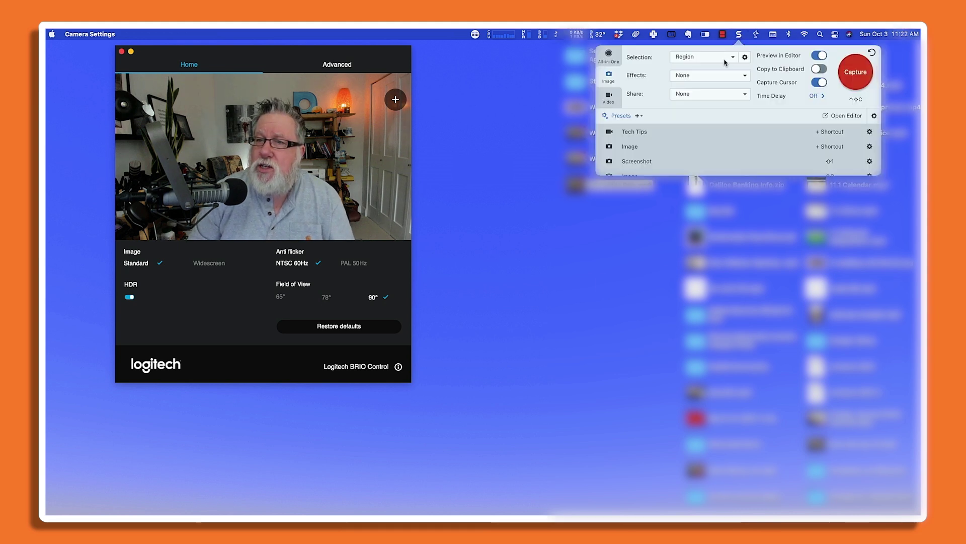
pyautogui.click(856, 72)
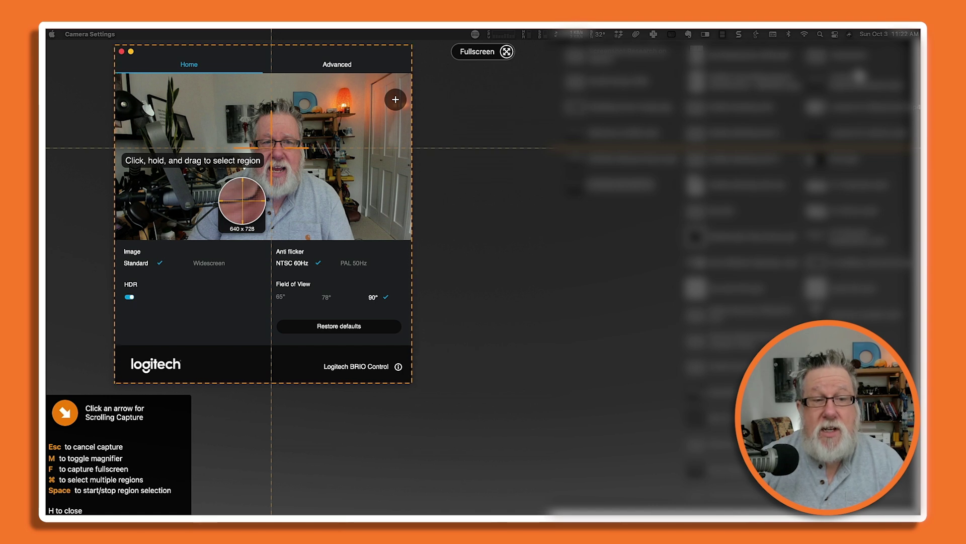
pyautogui.click(272, 147)
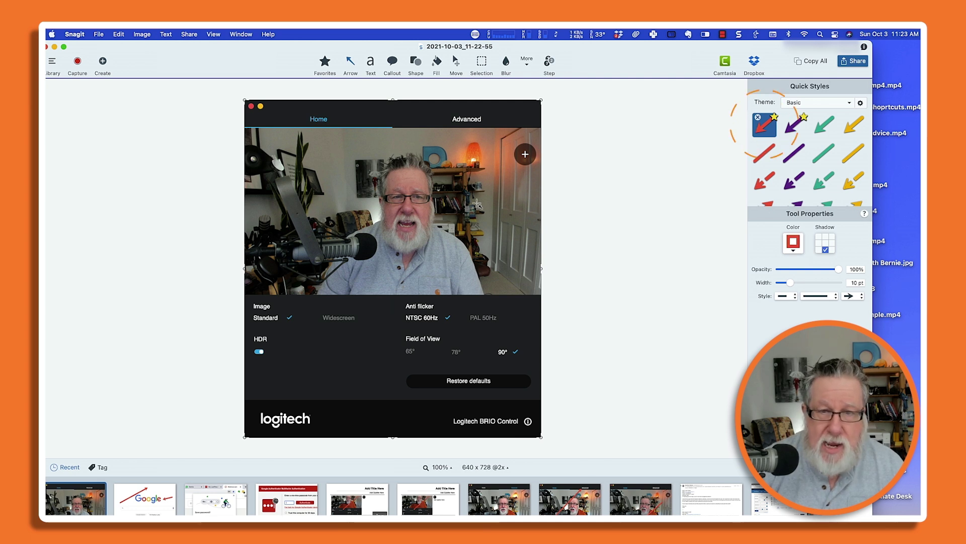
# - Draw a red arrow to Widescreen and place a red step 1 badge beside Standard
pyautogui.moveTo(479, 195); pyautogui.dragTo(359, 312)
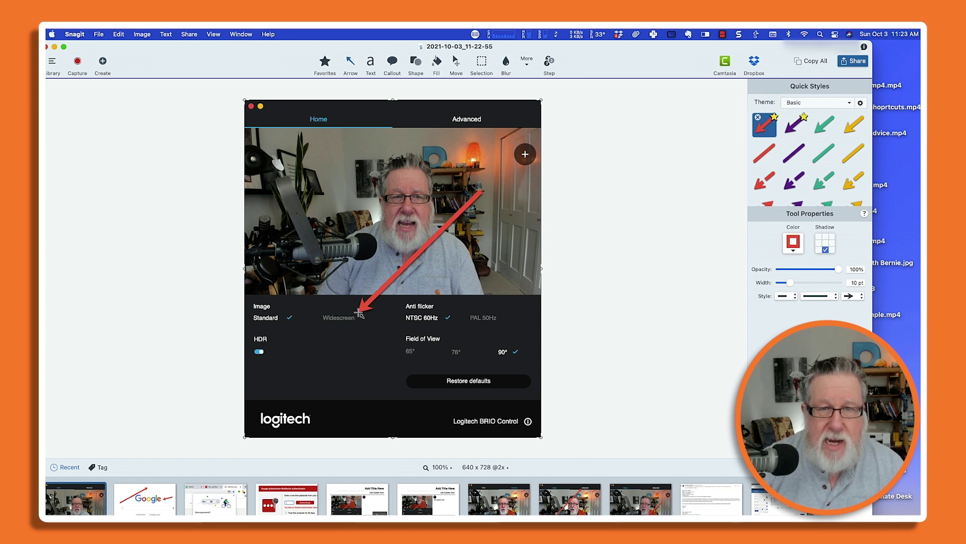
pyautogui.click(549, 62)
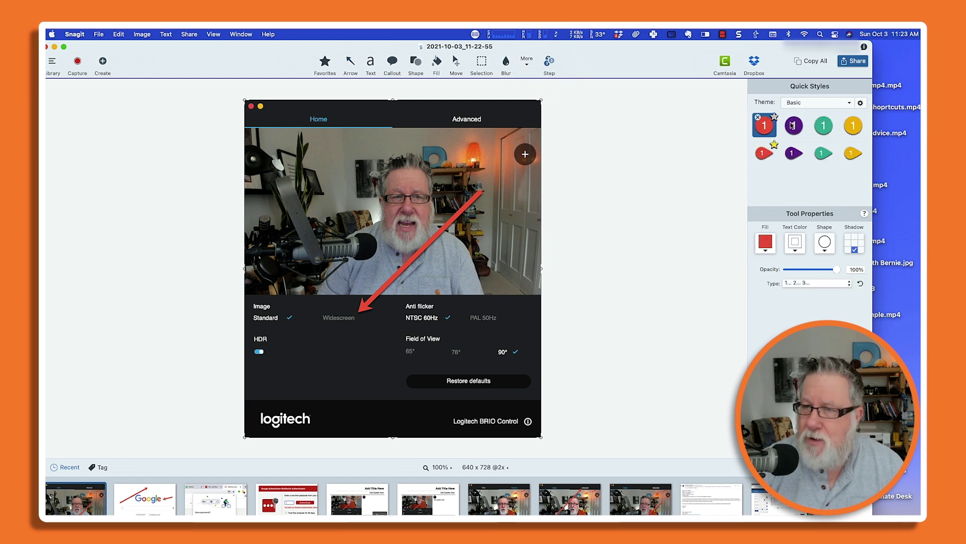
pyautogui.click(764, 153)
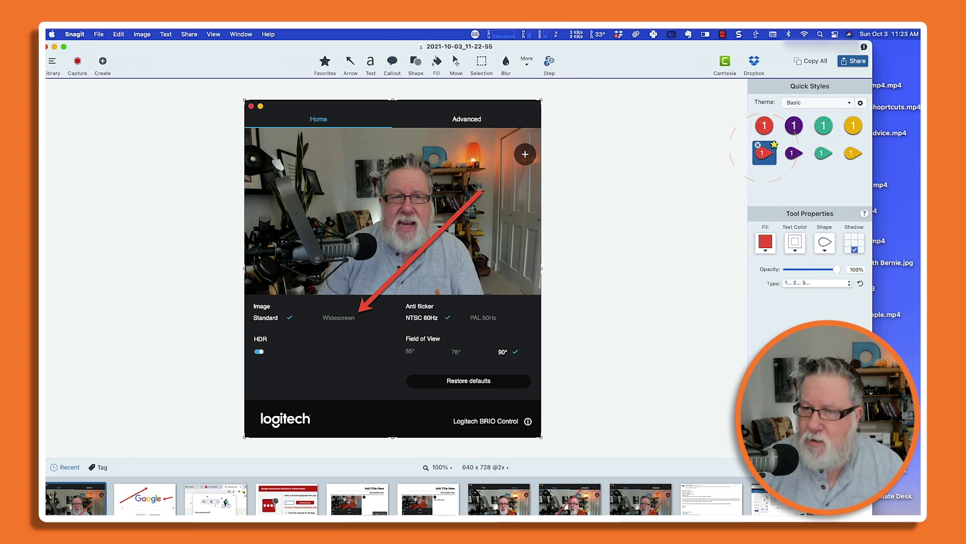
pyautogui.click(292, 317)
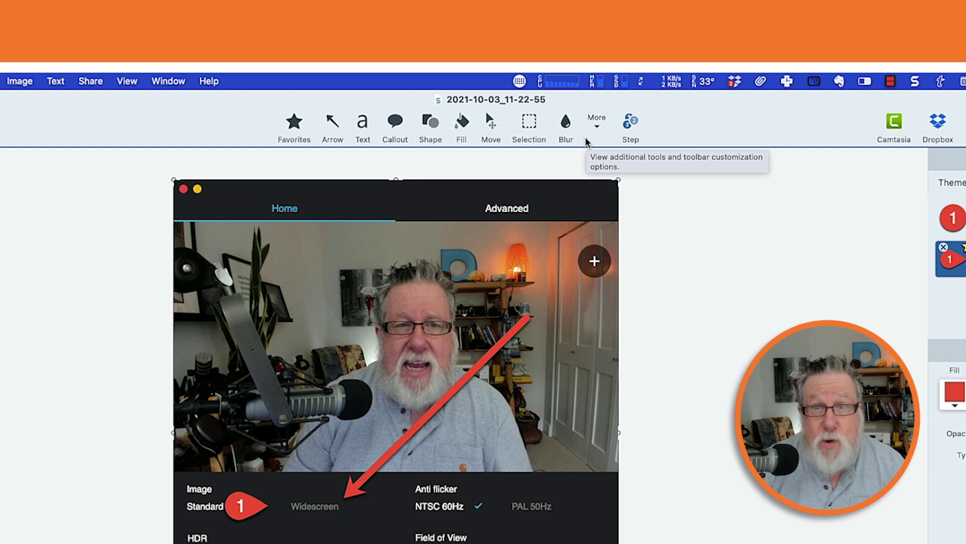
# - Open Customize Toolbar from the editor toolbar's right-click menu
pyautogui.rightClick(713, 128)
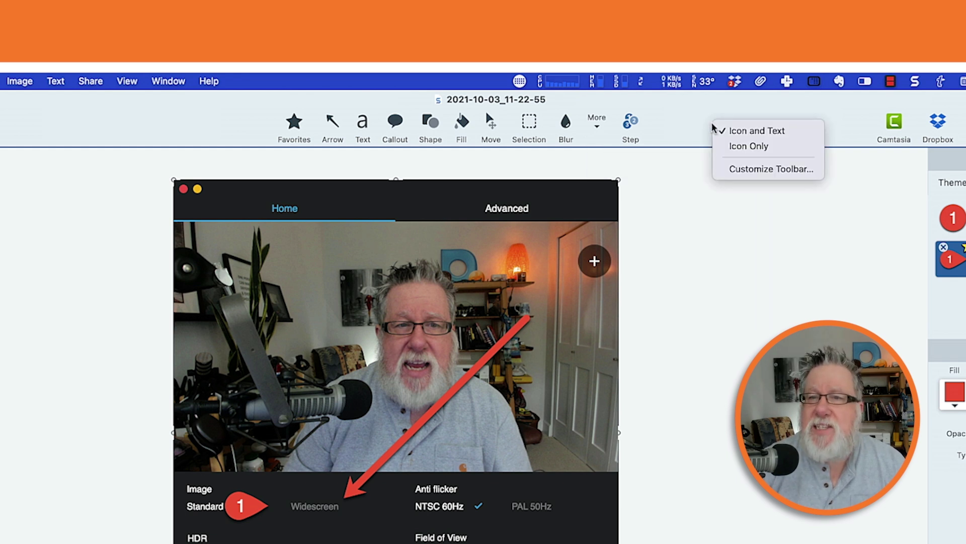
pyautogui.click(732, 168)
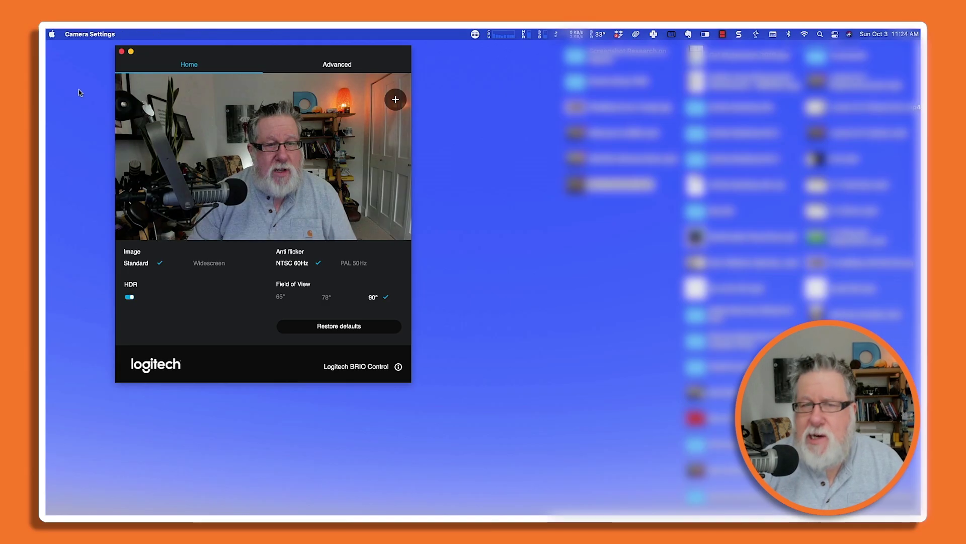
# - Switch the camera image to Widescreen and capture the Camera Settings window
pyautogui.click(209, 263)
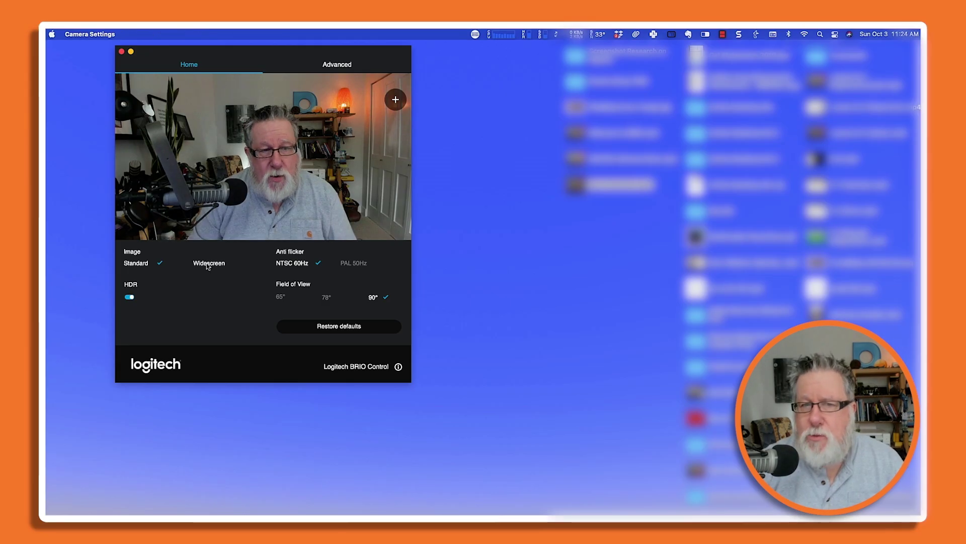
pyautogui.click(721, 34)
pyautogui.click(856, 68)
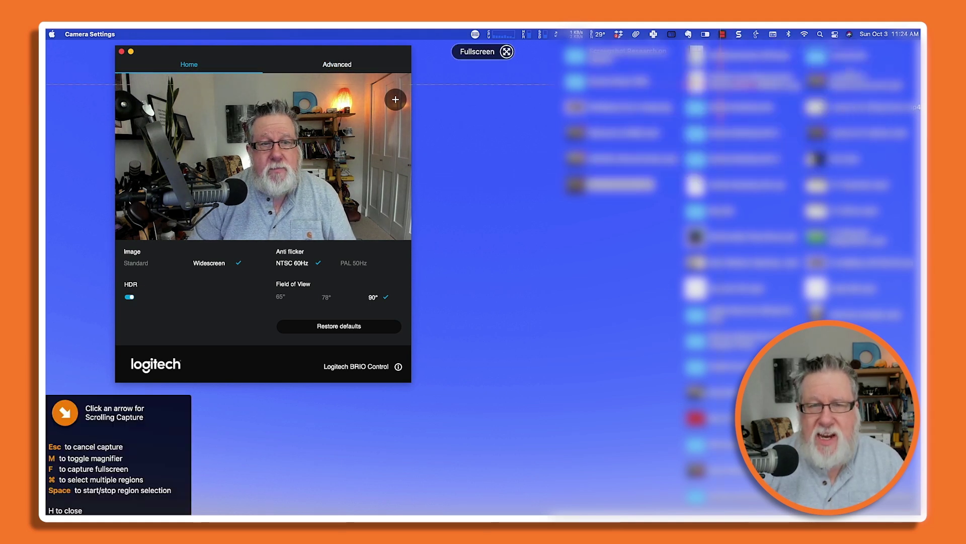
pyautogui.click(302, 211)
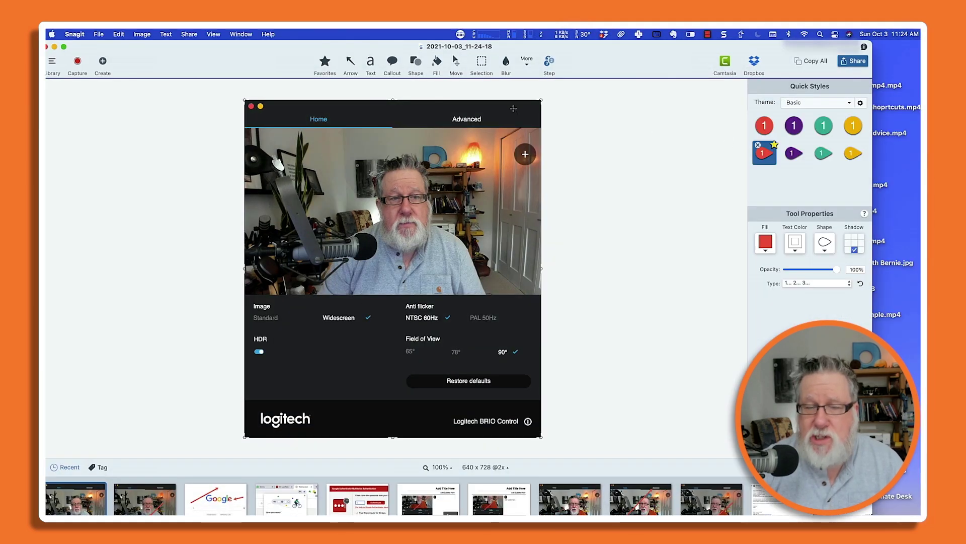
# - Mark the Advanced tab with a red arrow and step 2 badge, then show Advanced settings
pyautogui.click(350, 61)
pyautogui.moveTo(298, 258); pyautogui.dragTo(450, 123)
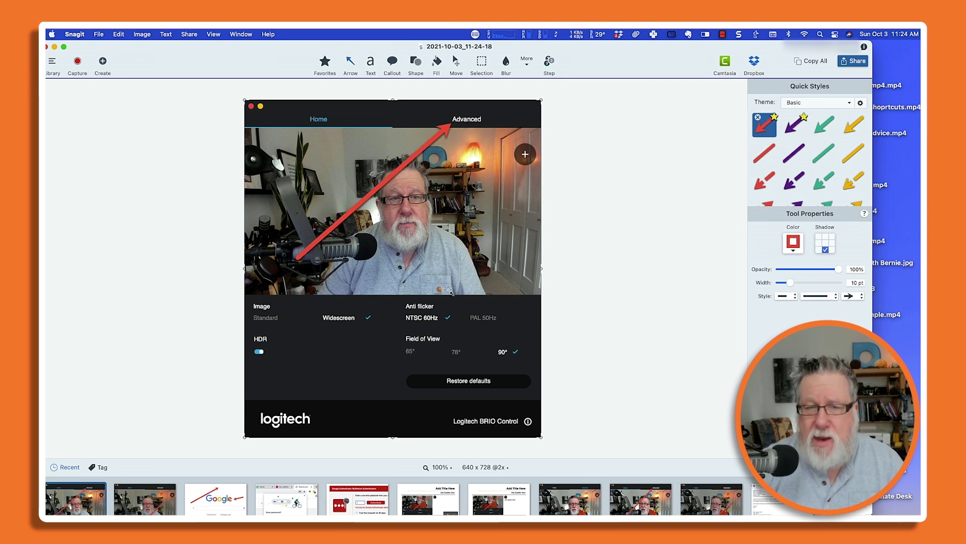
pyautogui.click(549, 61)
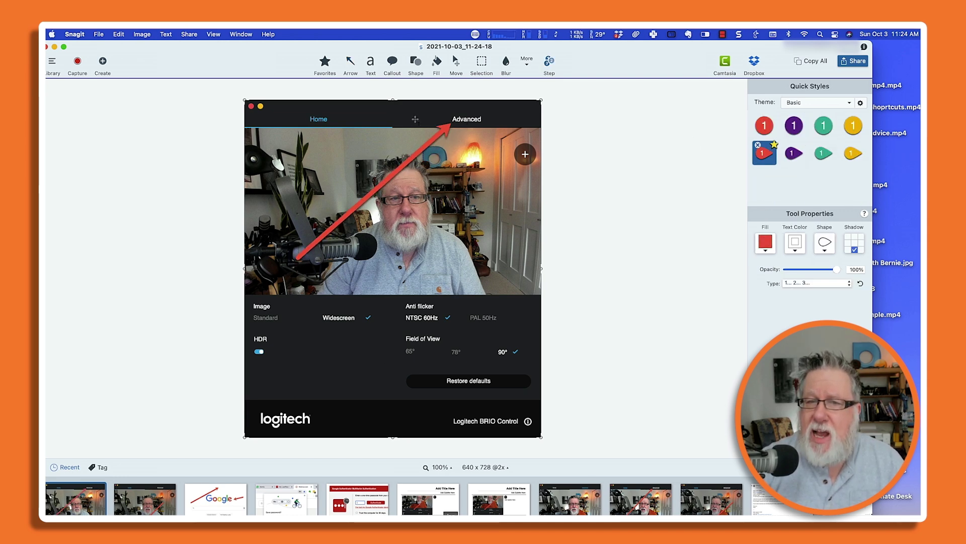
pyautogui.press('Delete')
pyautogui.click(416, 120)
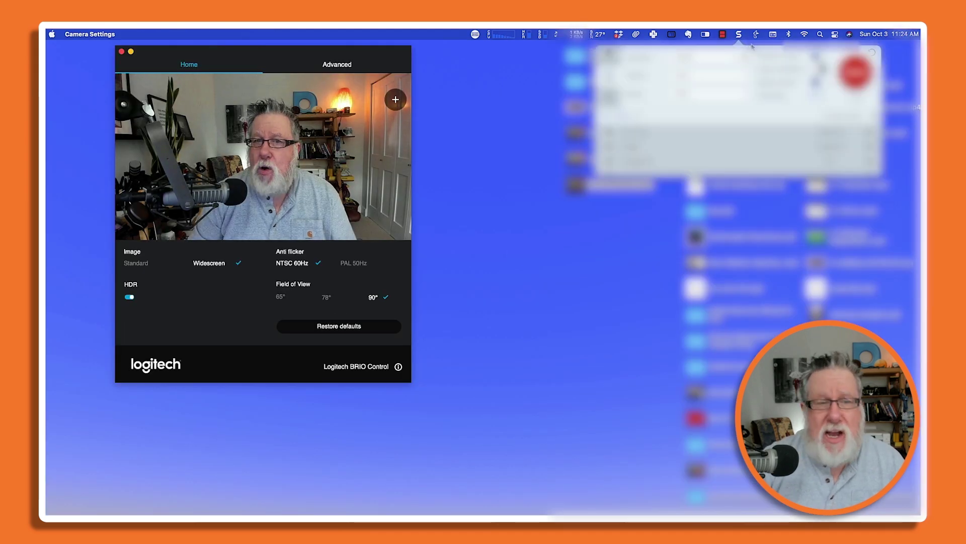
pyautogui.click(333, 66)
pyautogui.click(739, 33)
# - Capture the Camera Settings window and draw a red arrow to the Auto focus slider
pyautogui.click(858, 69)
pyautogui.click(216, 189)
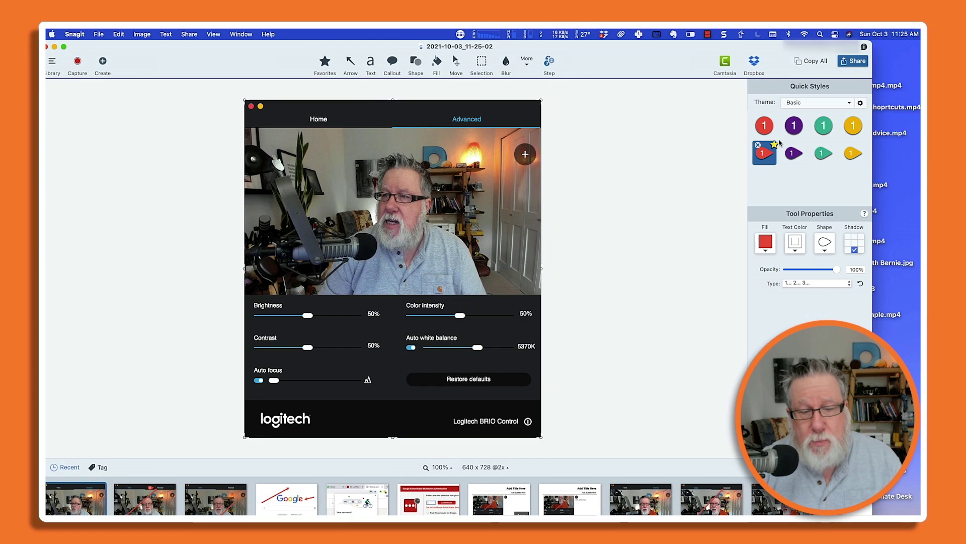
pyautogui.click(350, 61)
pyautogui.moveTo(506, 190); pyautogui.dragTo(279, 370)
# - Swap the misplaced step badge for a step 3 badge below Auto focus, then start an image from a template
pyautogui.click(549, 61)
pyautogui.click(309, 380)
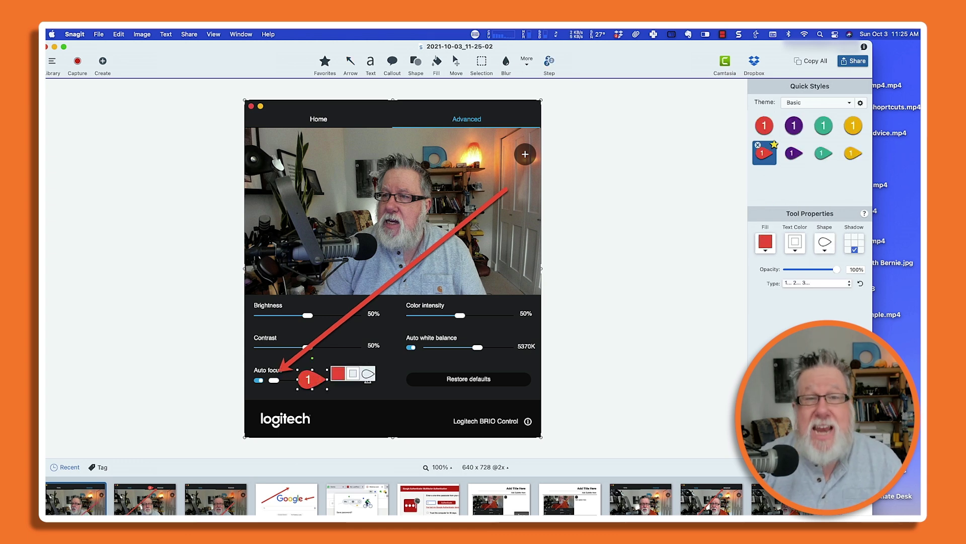
pyautogui.press('Delete')
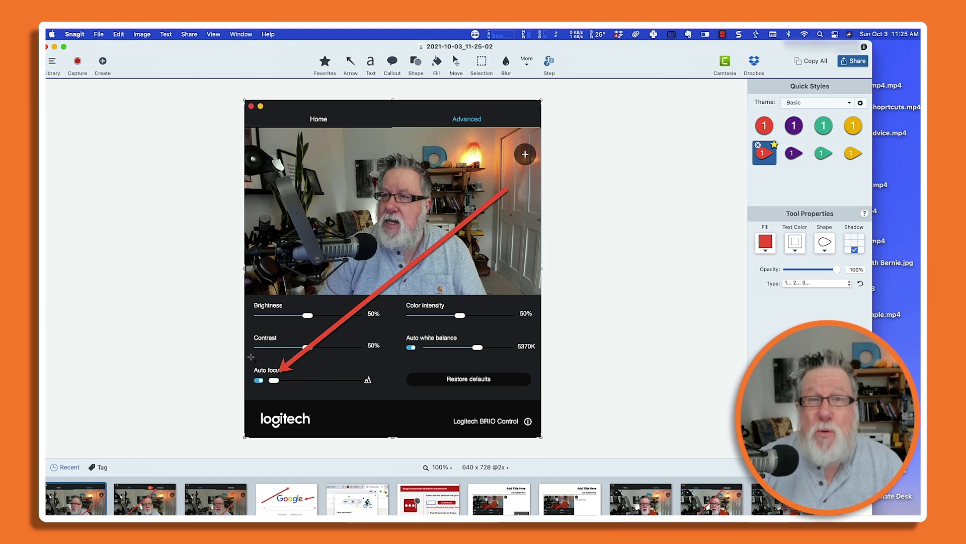
pyautogui.moveTo(250, 356); pyautogui.dragTo(272, 405)
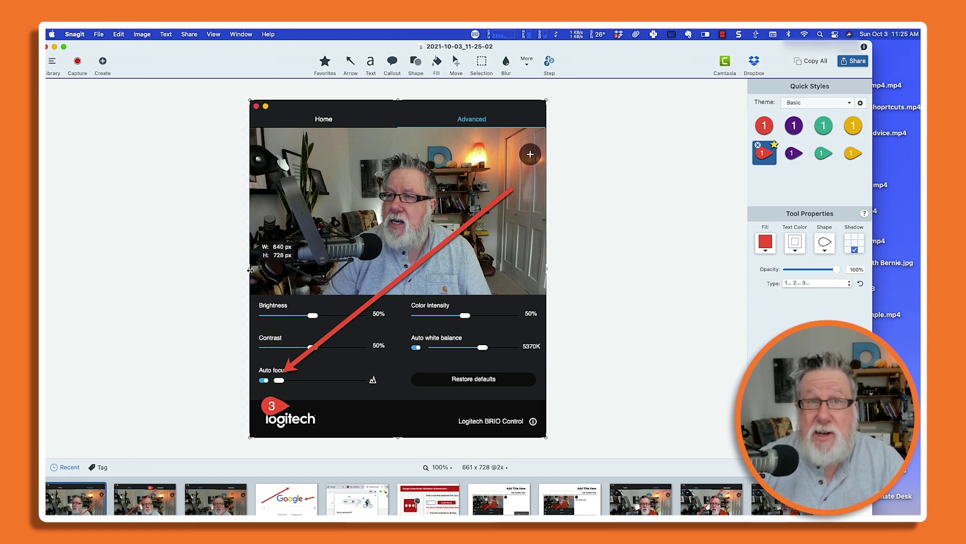
pyautogui.moveTo(250, 270); pyautogui.dragTo(251, 270)
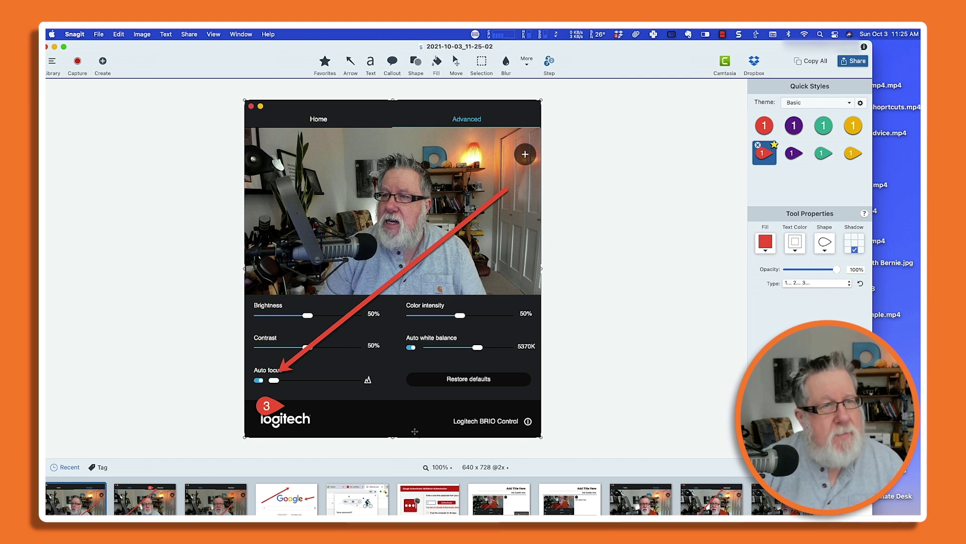
pyautogui.click(102, 60)
pyautogui.click(101, 81)
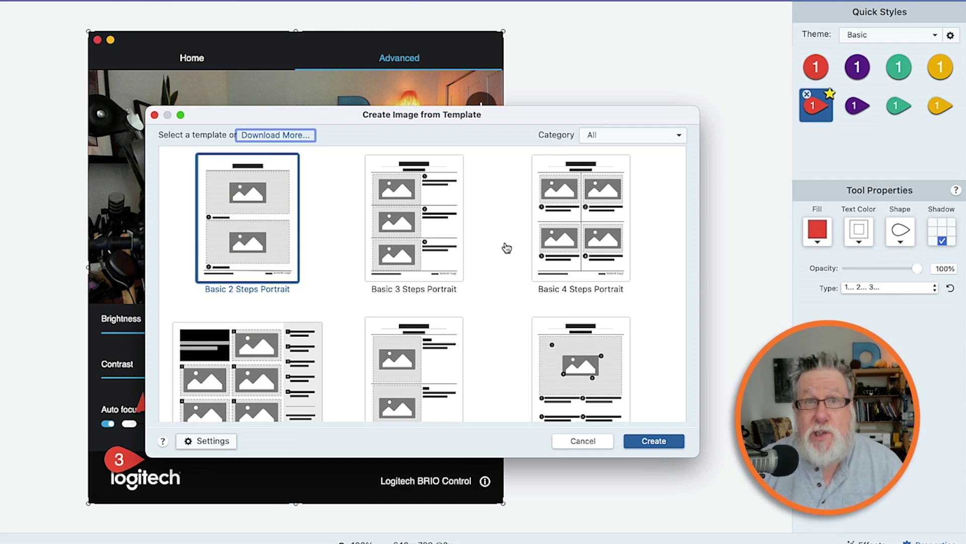
pyautogui.scroll(-10, 507, 254)
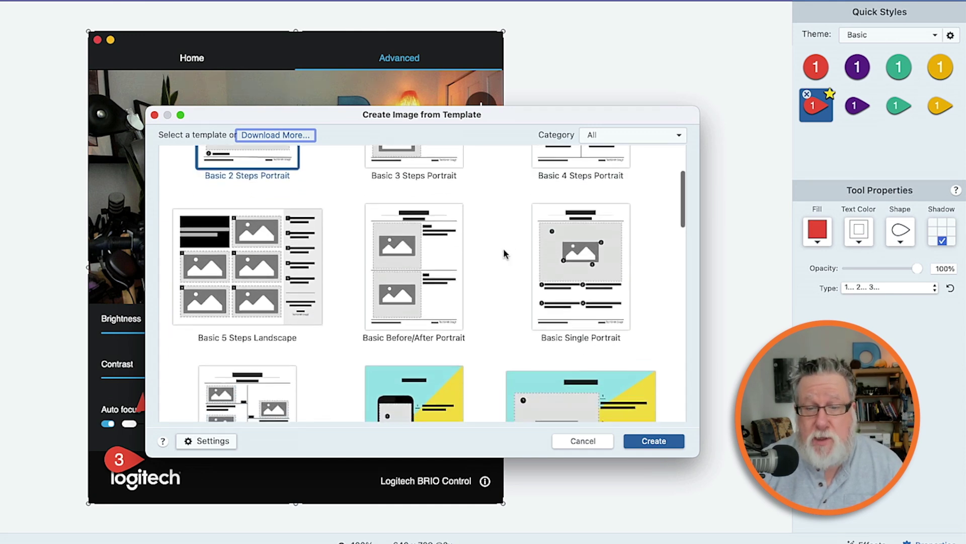
pyautogui.scroll(-15, 501, 254)
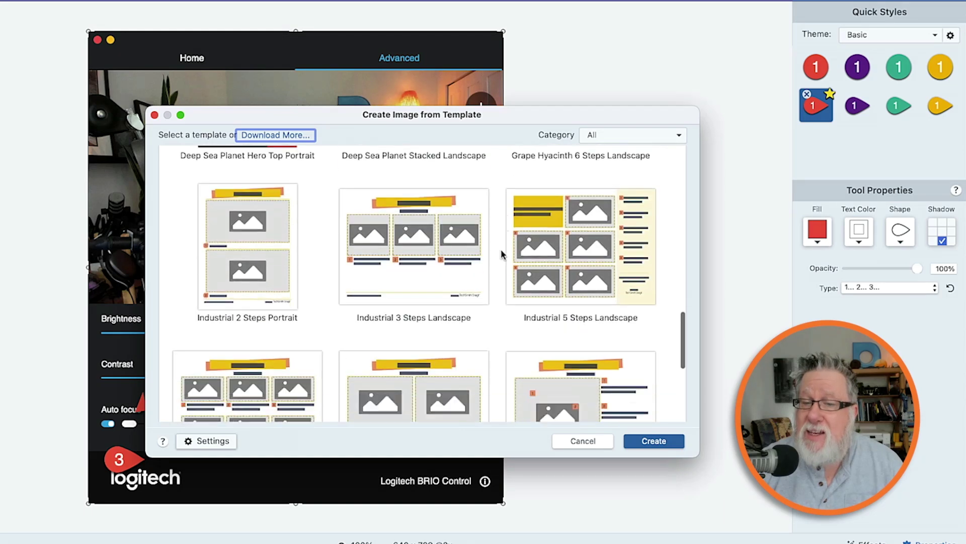
pyautogui.scroll(20, 500, 251)
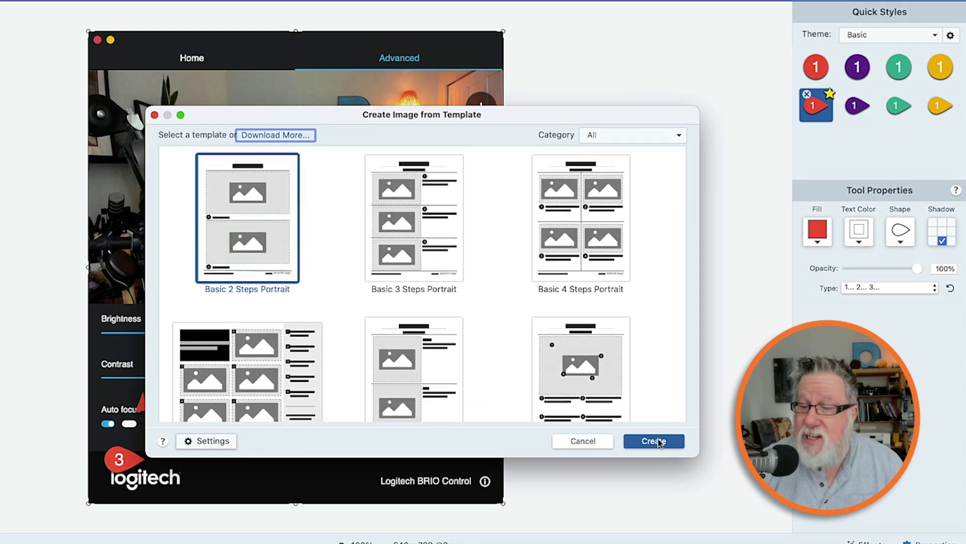
pyautogui.click(282, 135)
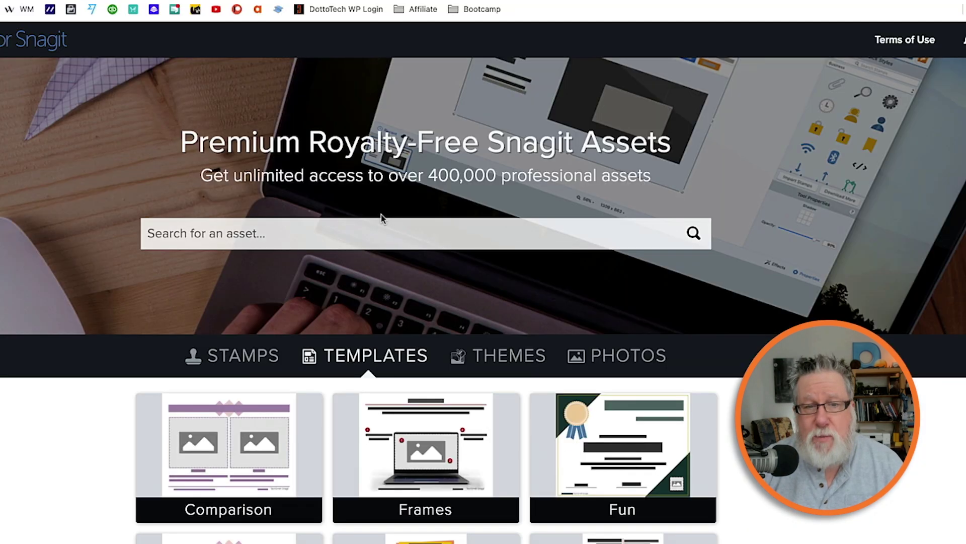
# - Open the Steps template category and scroll to the Bold 3 Steps Portrait template
pyautogui.scroll(-2, 380, 219)
pyautogui.scroll(-5, 380, 222)
pyautogui.scroll(2, 378, 223)
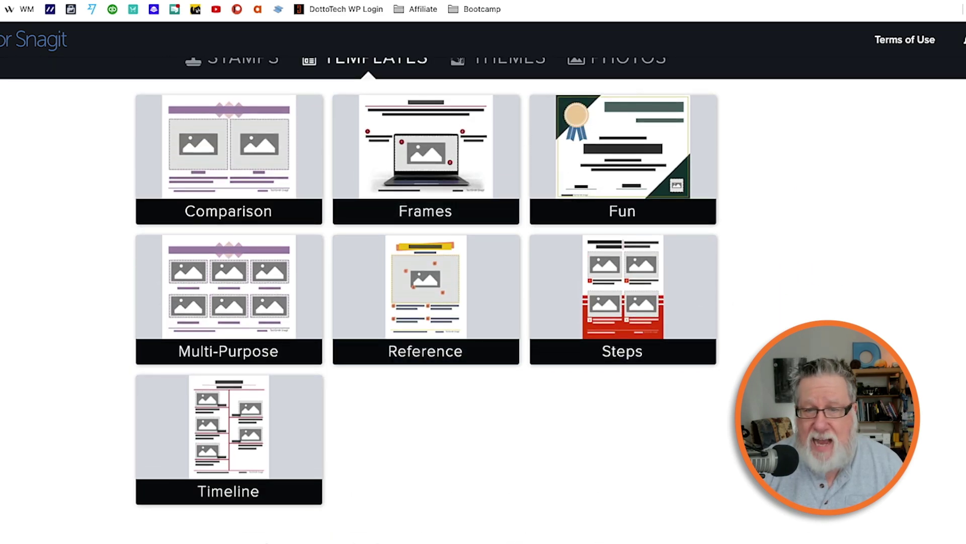
pyautogui.click(606, 300)
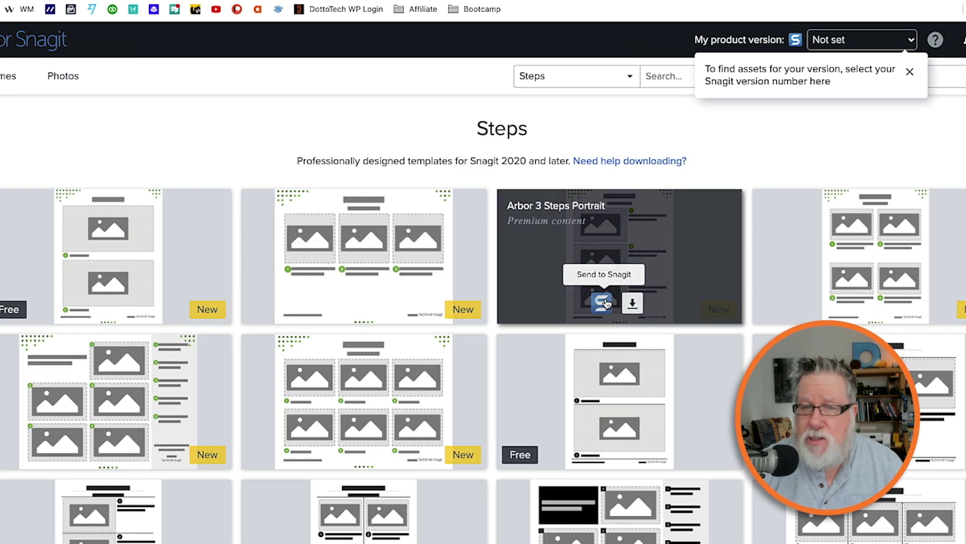
pyautogui.scroll(-1, 314, 309)
pyautogui.scroll(-5, 314, 309)
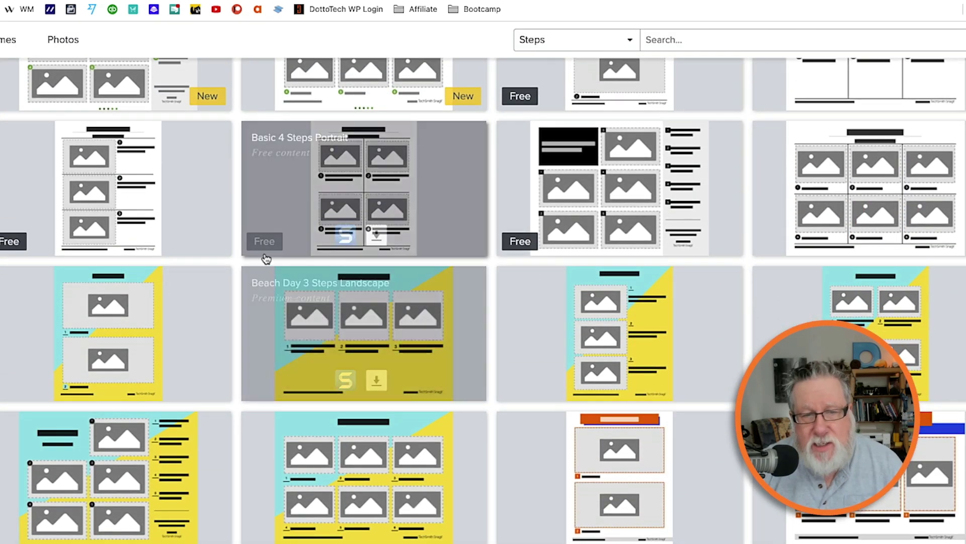
pyautogui.scroll(-4, 534, 358)
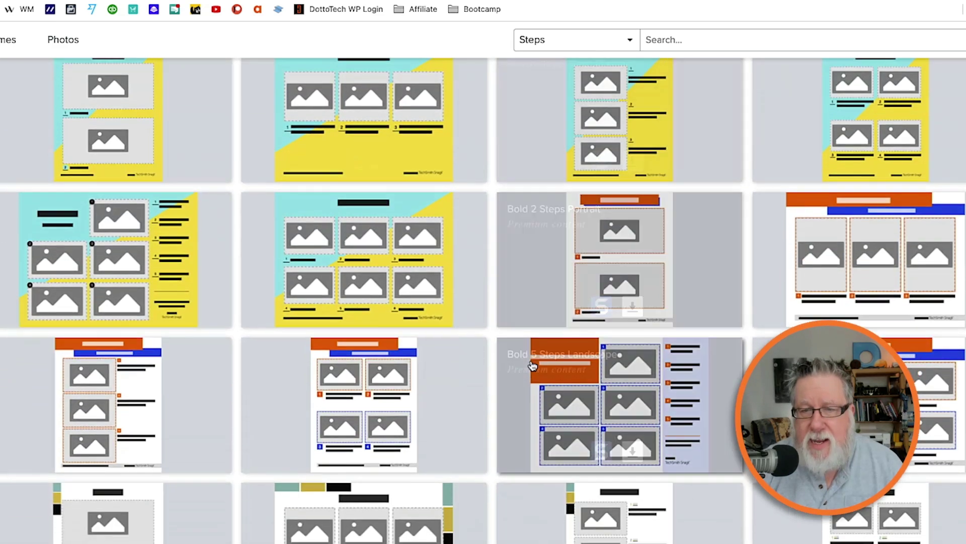
pyautogui.scroll(-5, 485, 453)
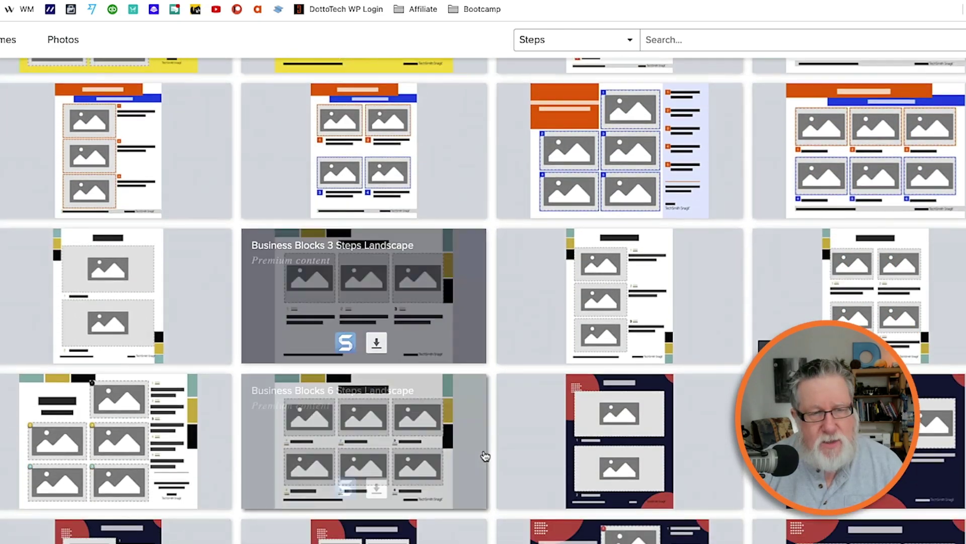
pyautogui.scroll(3, 484, 453)
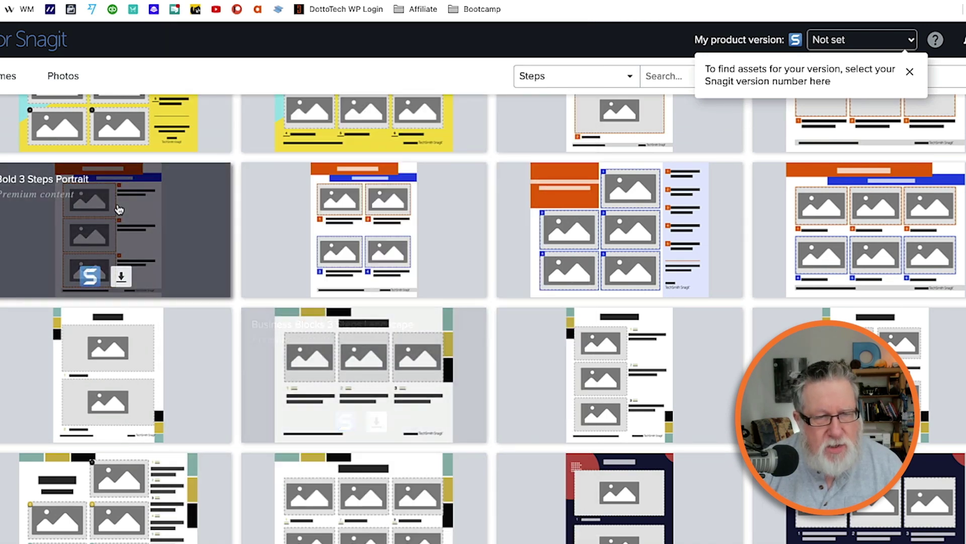
pyautogui.moveTo(119, 209)
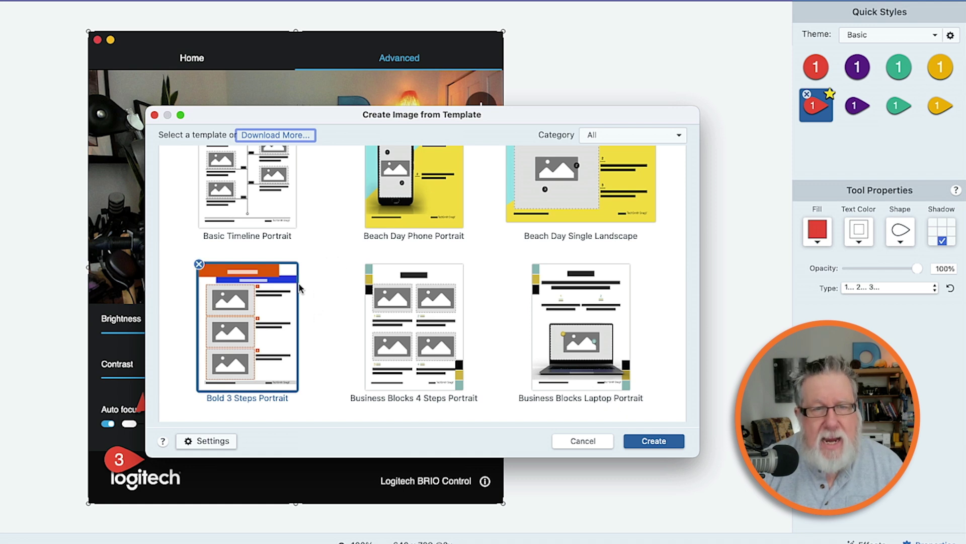
# - Create a new image from the Bold 3 Steps Portrait template
pyautogui.scroll(-1, 279, 345)
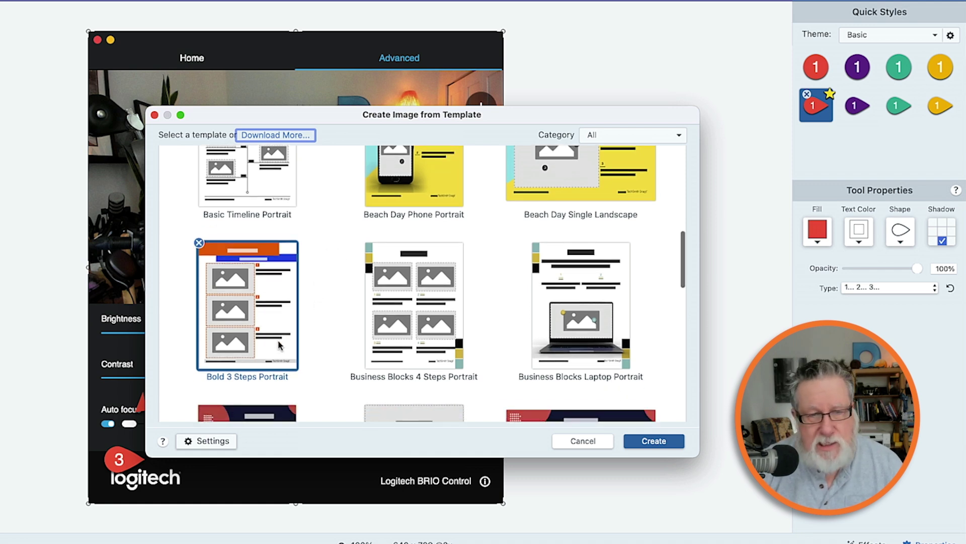
pyautogui.click(654, 442)
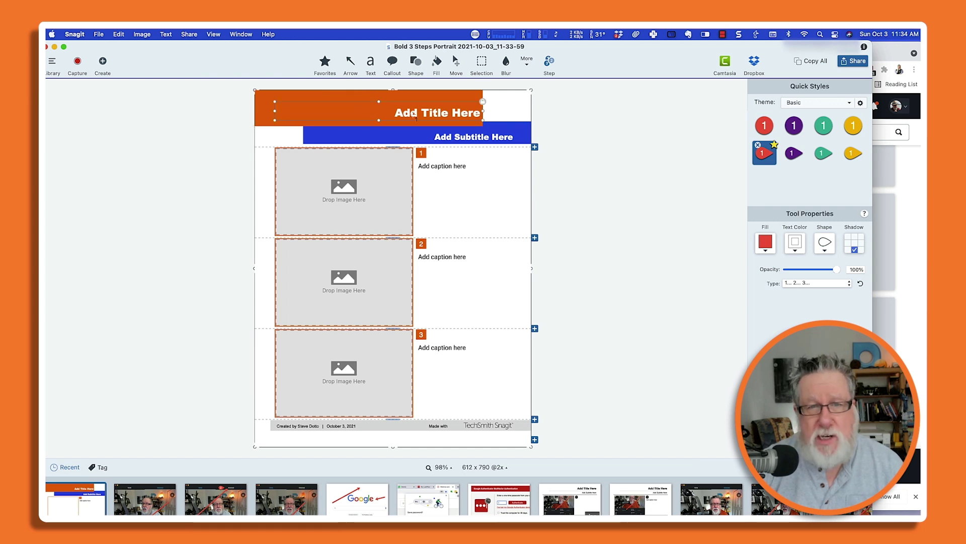
# - Drag the three Logitech camera screenshots from the tray into image slots 1, 2 and 3
pyautogui.click(436, 257)
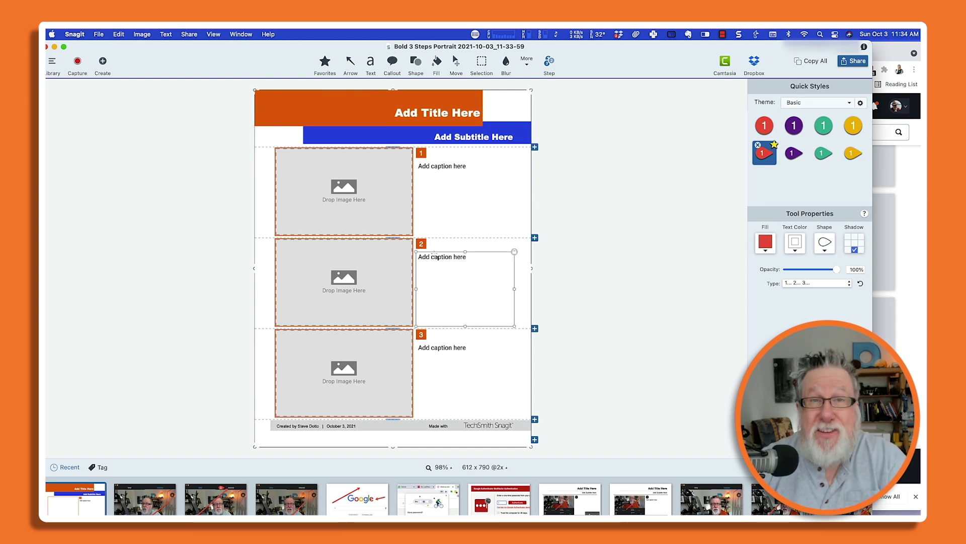
pyautogui.press('Escape')
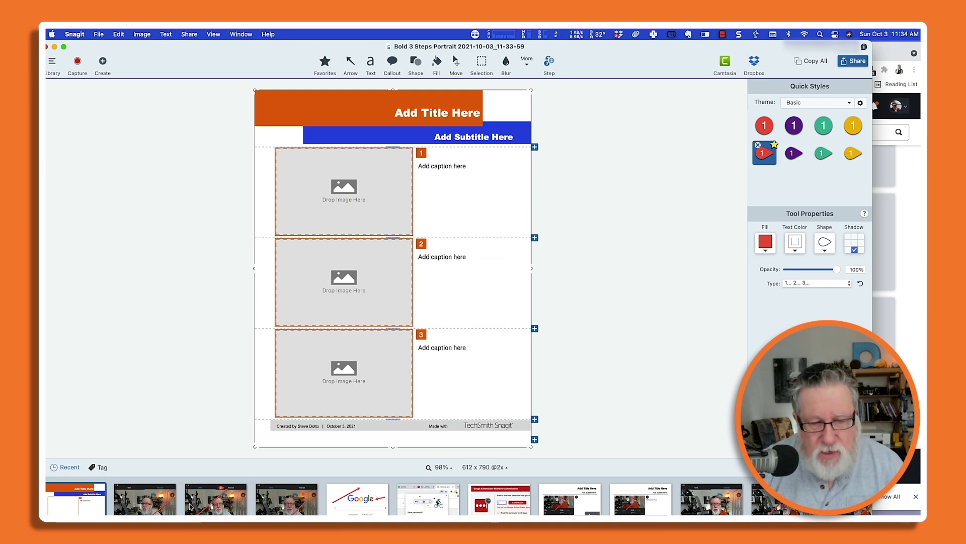
pyautogui.moveTo(285, 506); pyautogui.dragTo(346, 189)
pyautogui.moveTo(240, 484); pyautogui.dragTo(355, 281)
pyautogui.moveTo(145, 508); pyautogui.dragTo(342, 375)
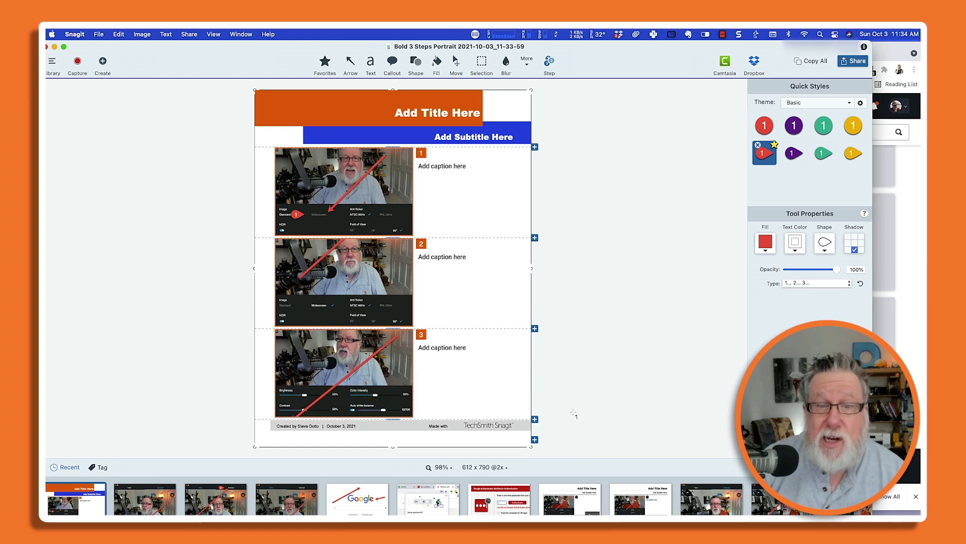
# - Shift the first screenshot higher within its frame so its numbered callout shows
pyautogui.click(370, 209)
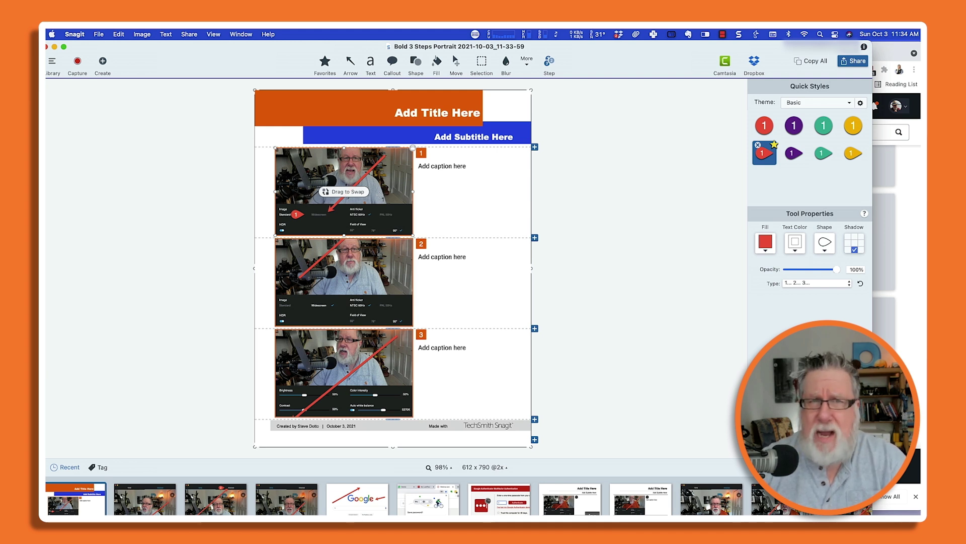
pyautogui.click(387, 210)
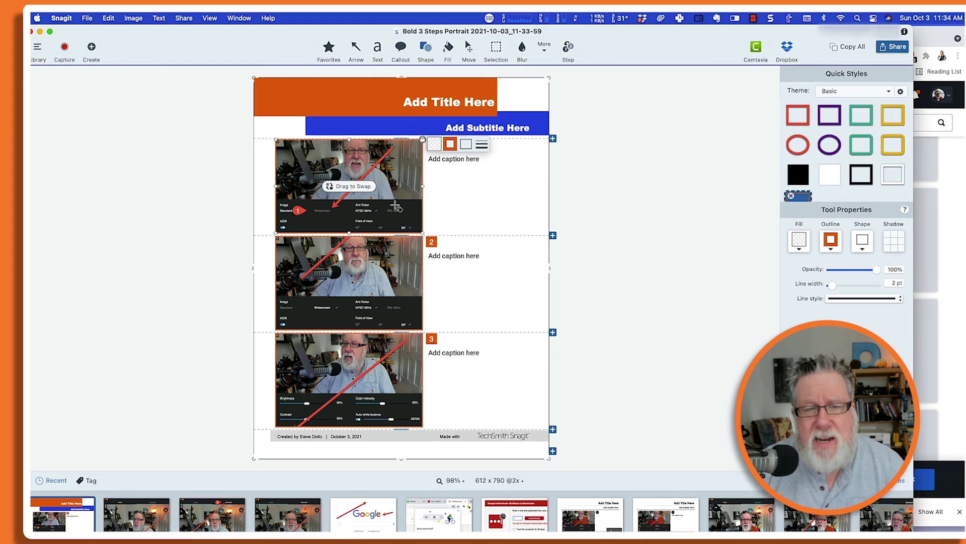
pyautogui.moveTo(397, 206); pyautogui.dragTo(405, 172)
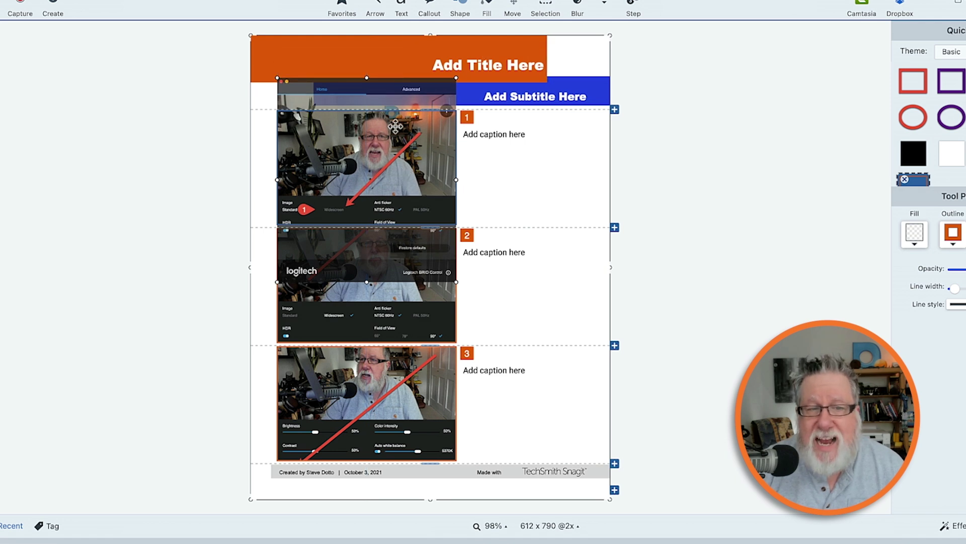
pyautogui.moveTo(407, 180); pyautogui.dragTo(406, 186)
# - Caption step 1 as 'Click on Widescreen'
pyautogui.click(474, 155)
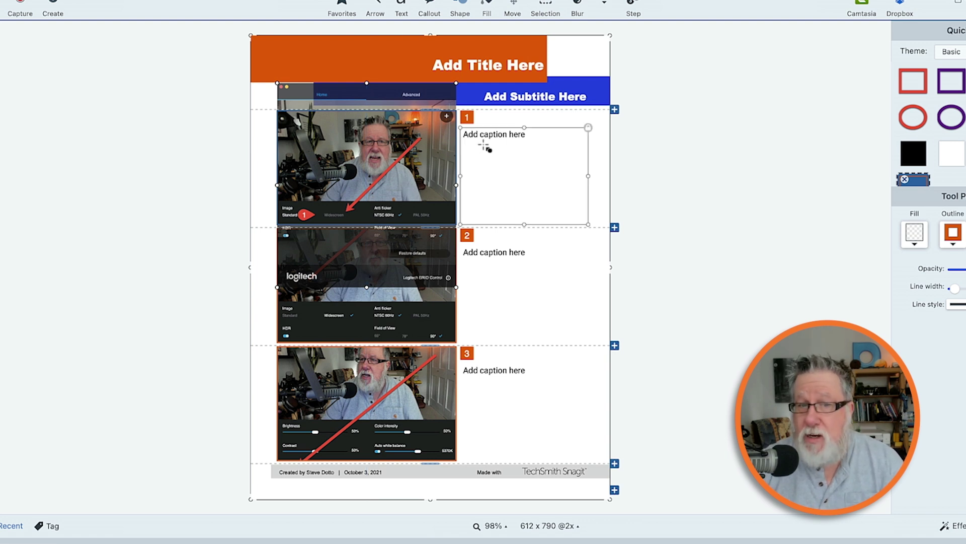
pyautogui.click(505, 142)
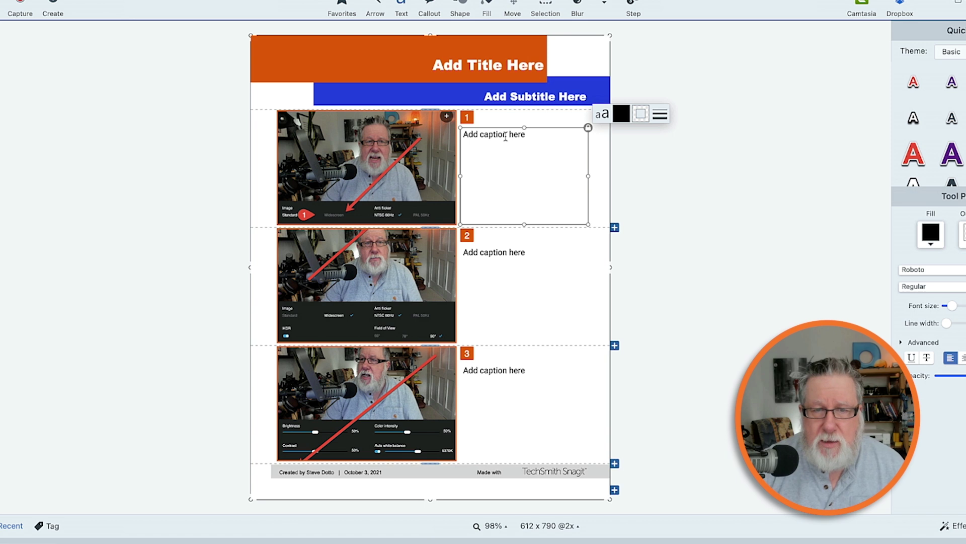
pyautogui.write('Click on Wides')
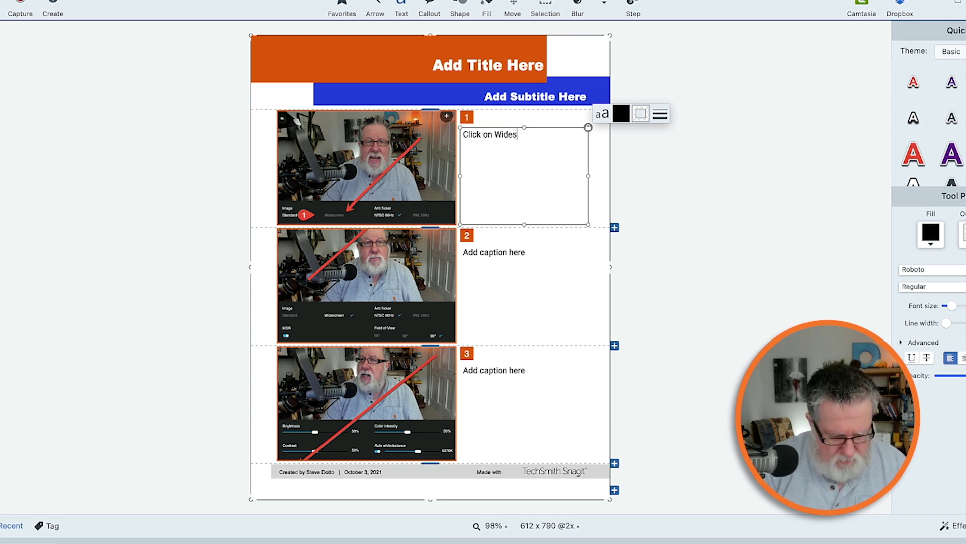
pyautogui.write('creen')
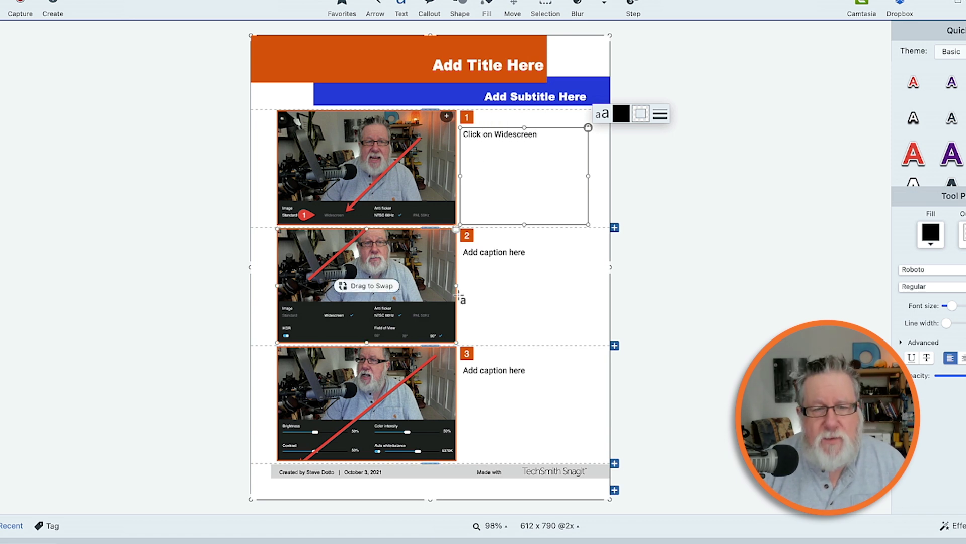
# - Reframe the second and third screenshots within their frames so their numbered callouts show
pyautogui.click(401, 265)
pyautogui.moveTo(401, 262); pyautogui.dragTo(397, 304)
pyautogui.click(510, 437)
pyautogui.click(425, 443)
pyautogui.moveTo(393, 407); pyautogui.dragTo(395, 371)
pyautogui.click(579, 401)
pyautogui.keyDown('shift'); pyautogui.click(498, 220); pyautogui.keyUp('shift')
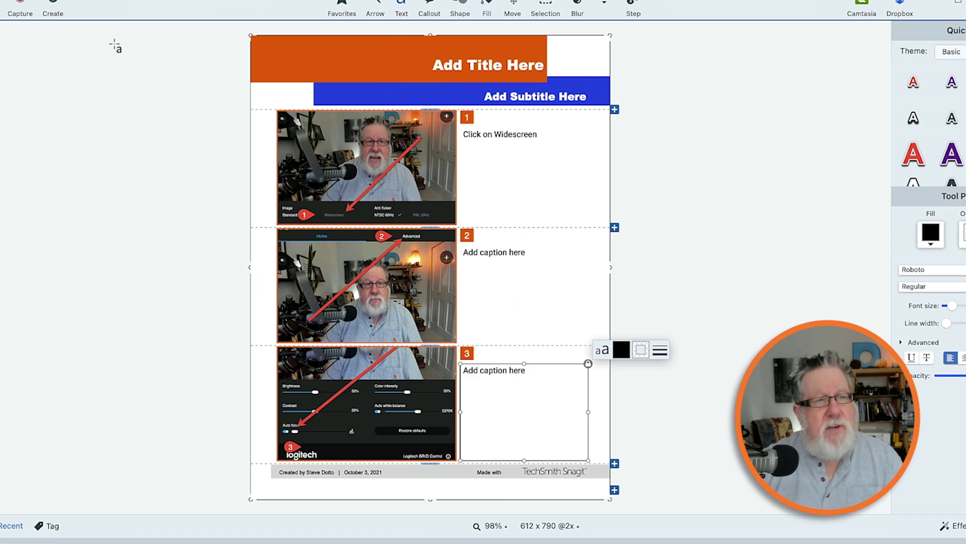
# - Start saving the tutorial image with PDF as the file format
pyautogui.click(117, 26)
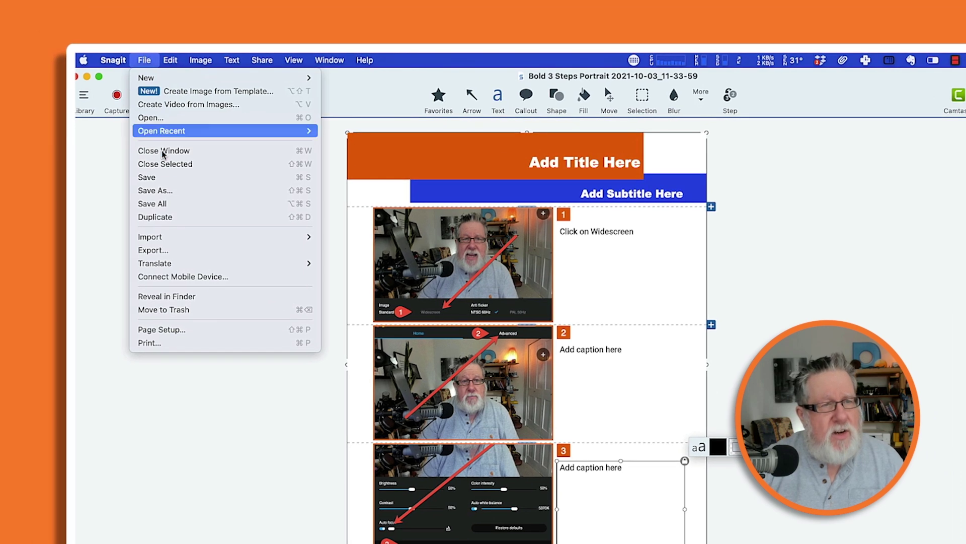
pyautogui.click(166, 179)
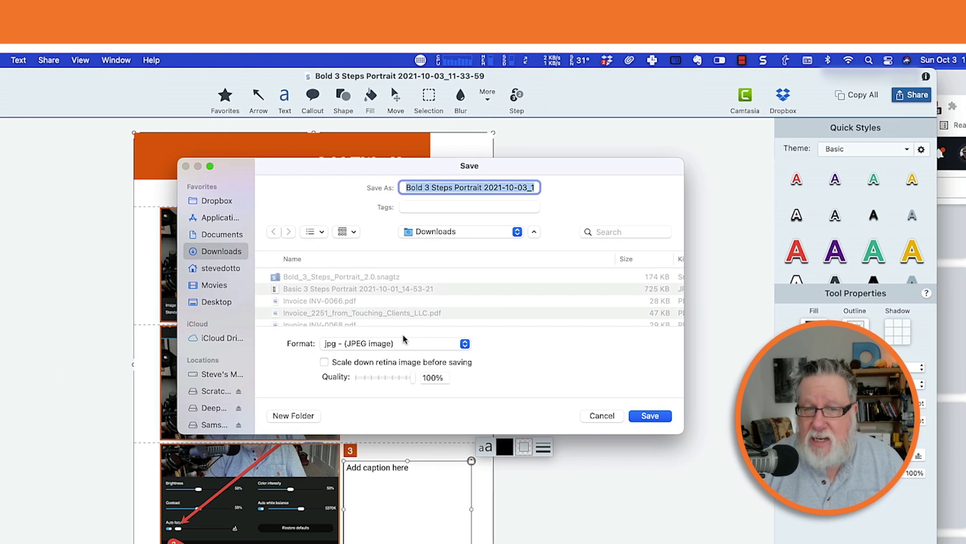
pyautogui.click(401, 344)
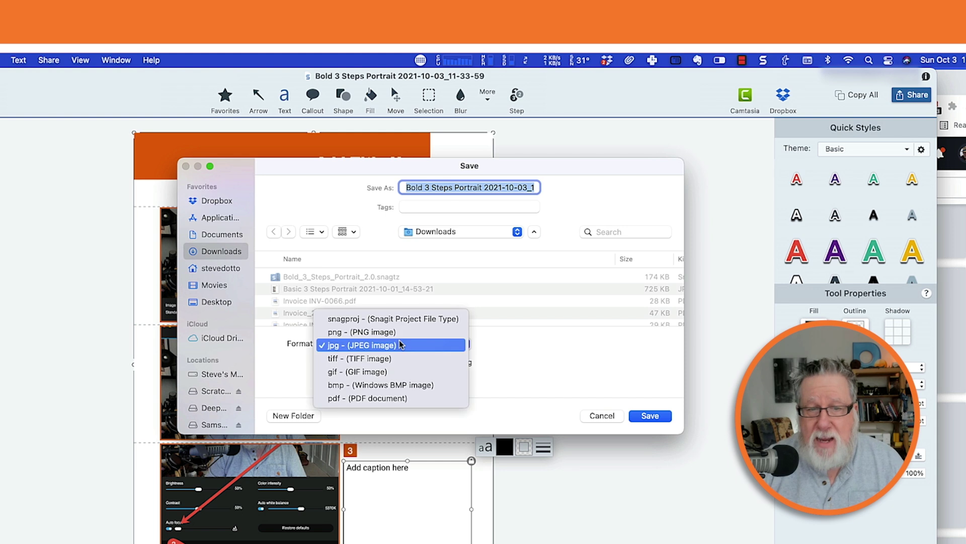
pyautogui.click(416, 399)
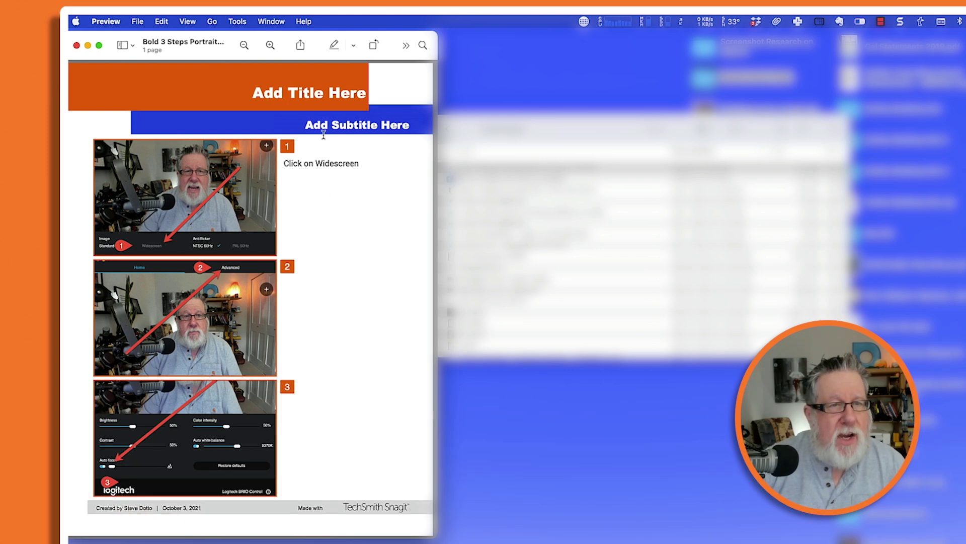
# - Scroll through the saved one-page PDF in Preview to check it
pyautogui.scroll(-1, 349, 272)
pyautogui.scroll(1, 347, 272)
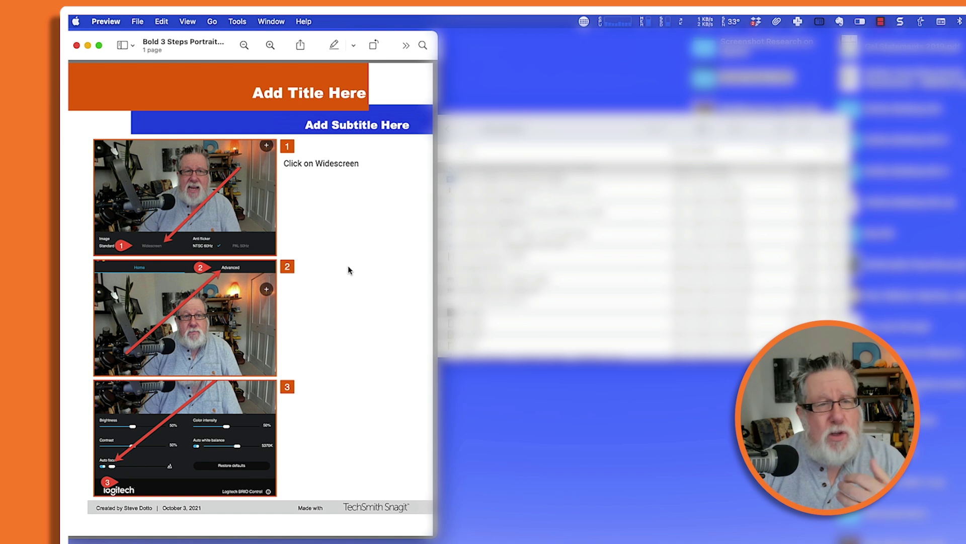